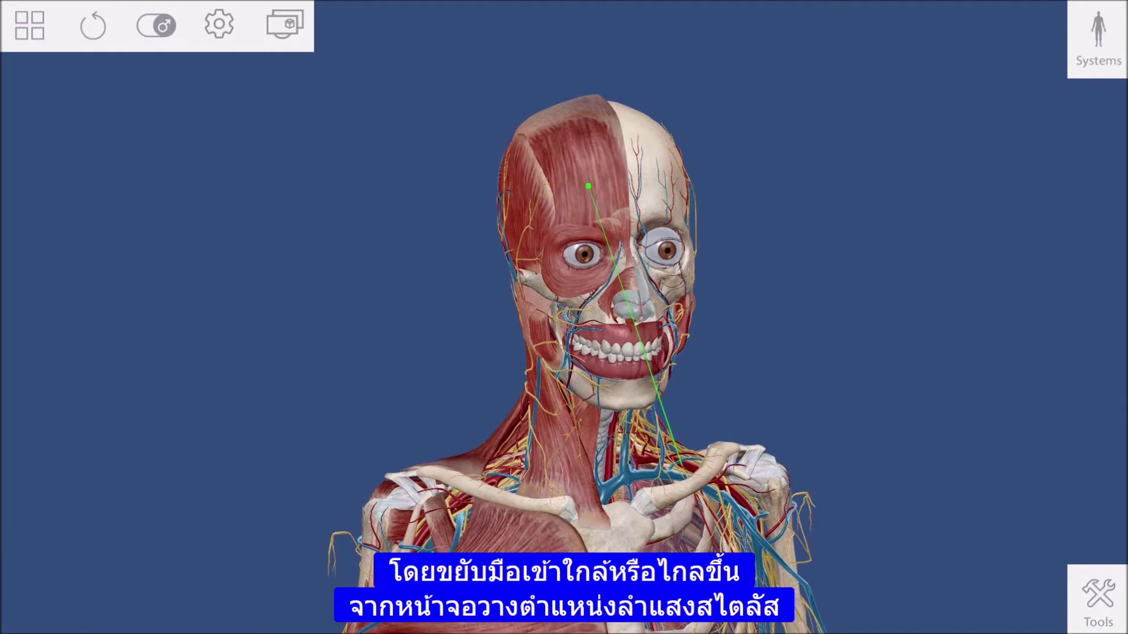
Select the right occipitofrontalis muscle on the forehead of the head model.
left_click(587, 189)
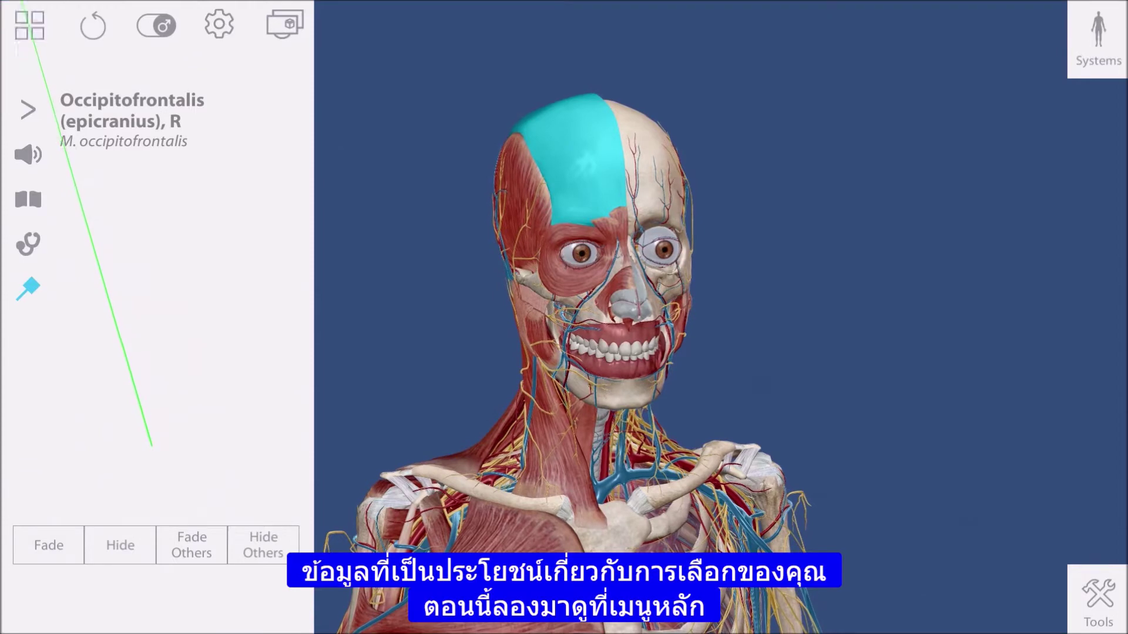
Browse the library of prebuilt 3D views for the circulatory, muscular, urinary and endocrine systems.
left_click(21, 16)
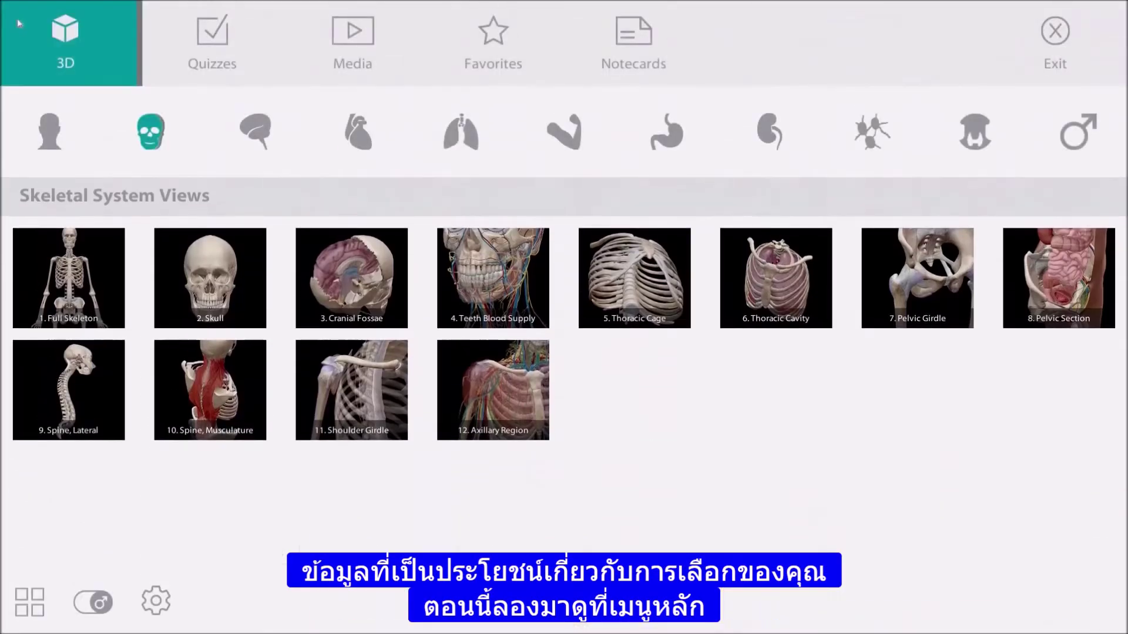
left_click(369, 154)
left_click(564, 132)
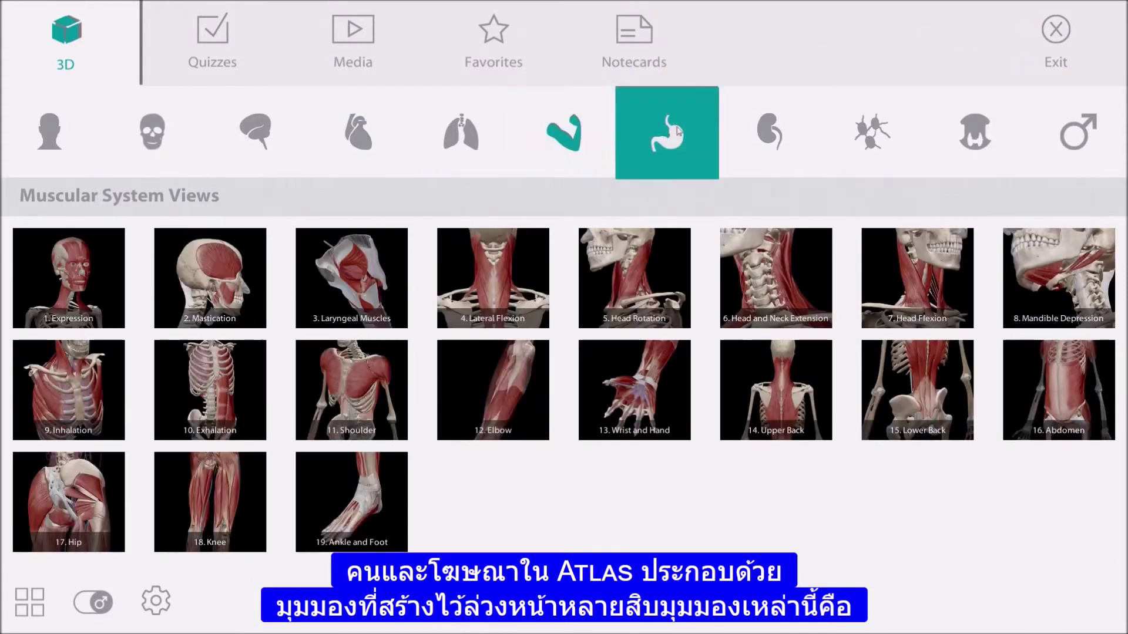
left_click(771, 143)
left_click(976, 134)
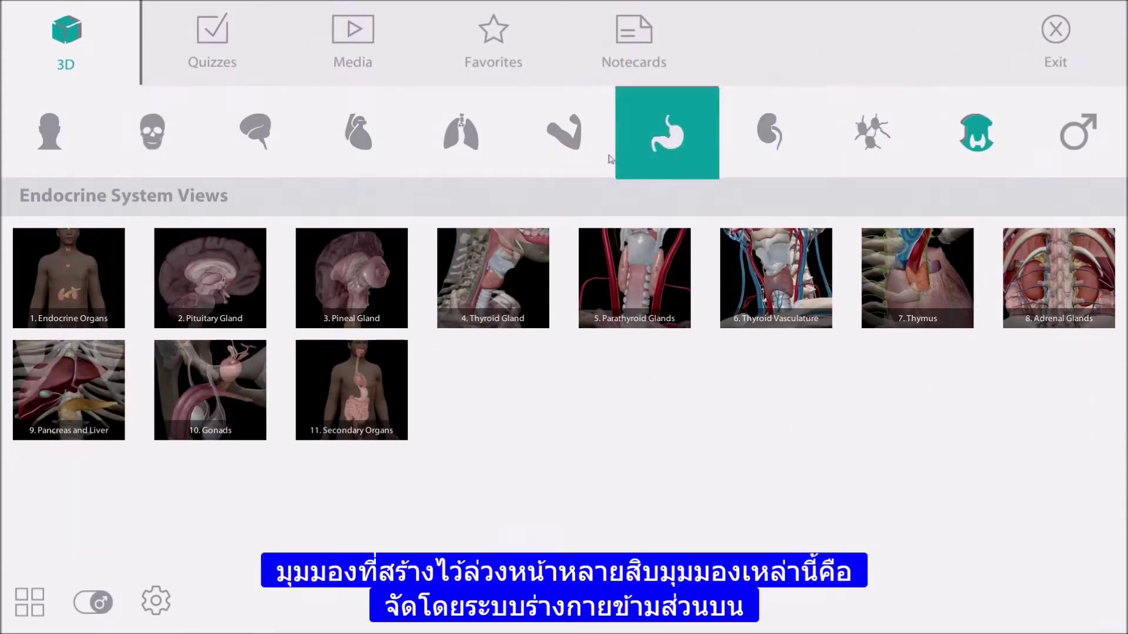
Load the Skull view from the skeletal system views.
left_click(157, 150)
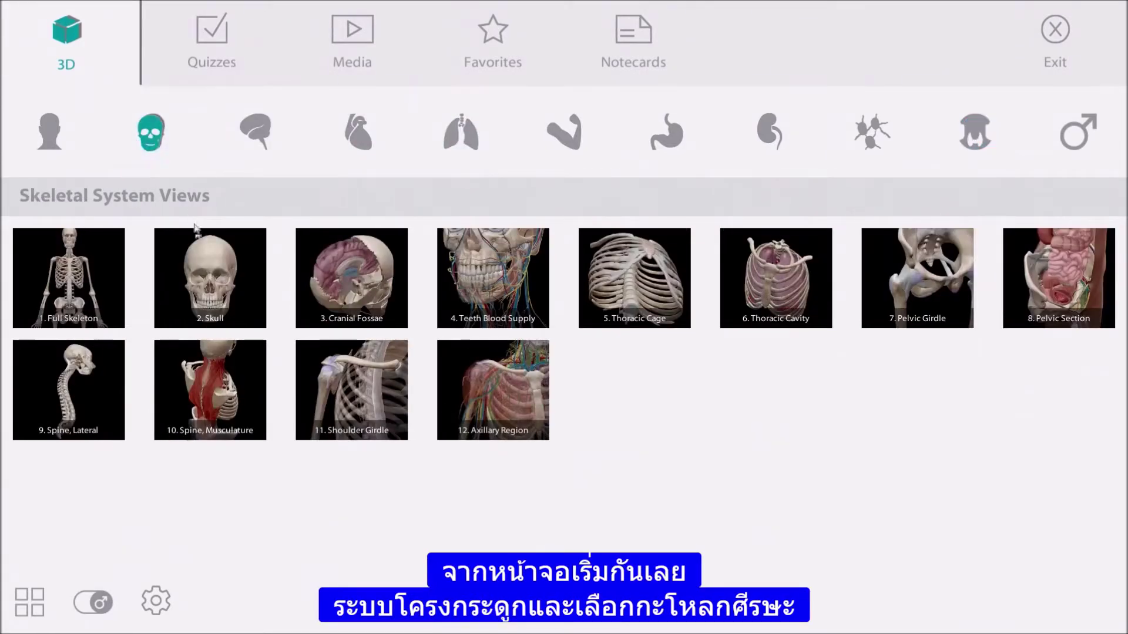
left_click(217, 260)
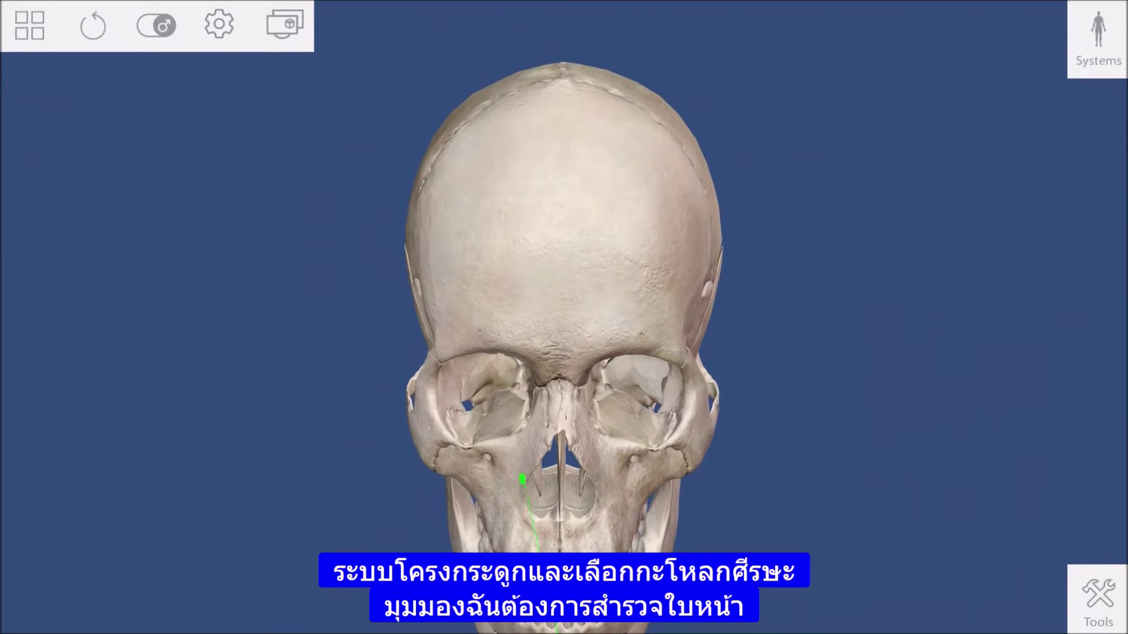
Select the right zygomatic bone, expand its hierarchy and extend the selection to the whole facial skeleton.
left_click_drag(516, 490, 709, 369)
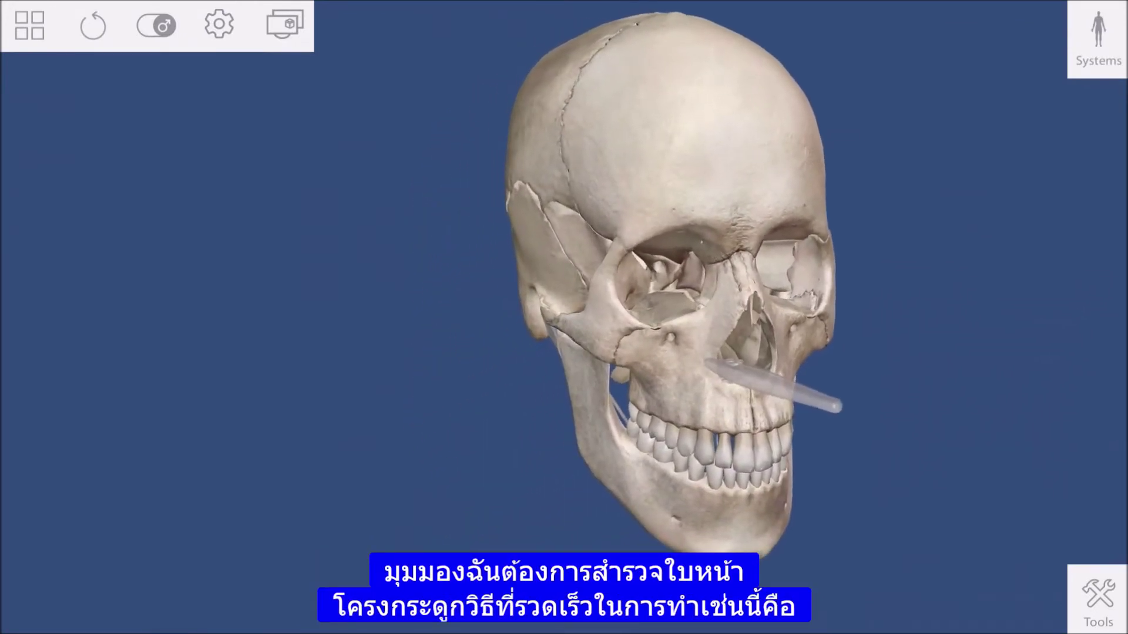
left_click(604, 313)
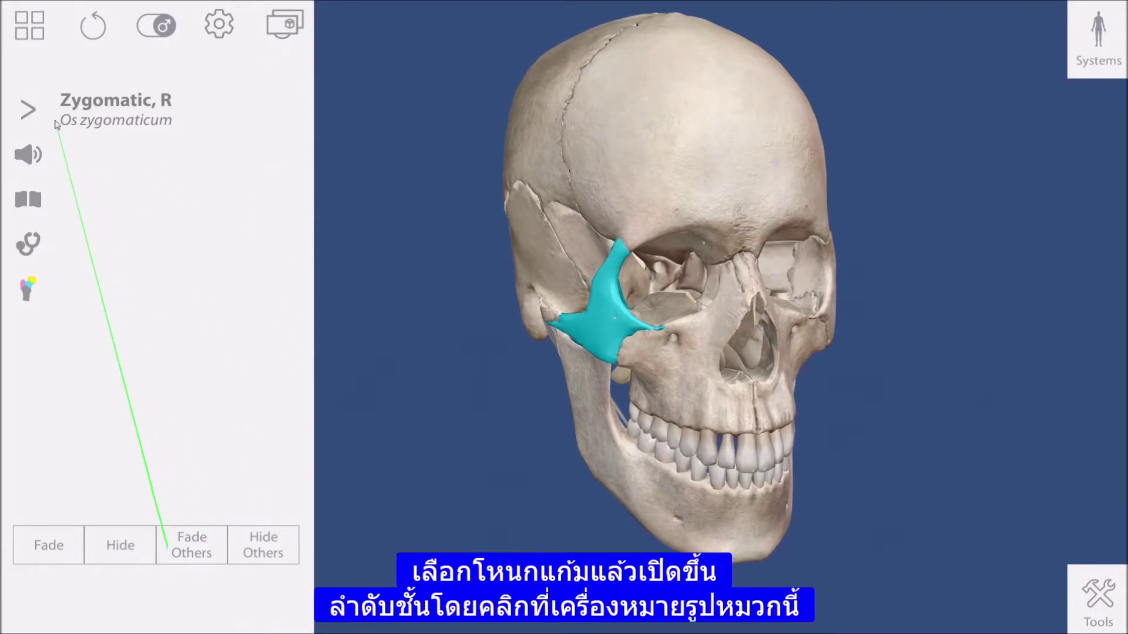
left_click(28, 112)
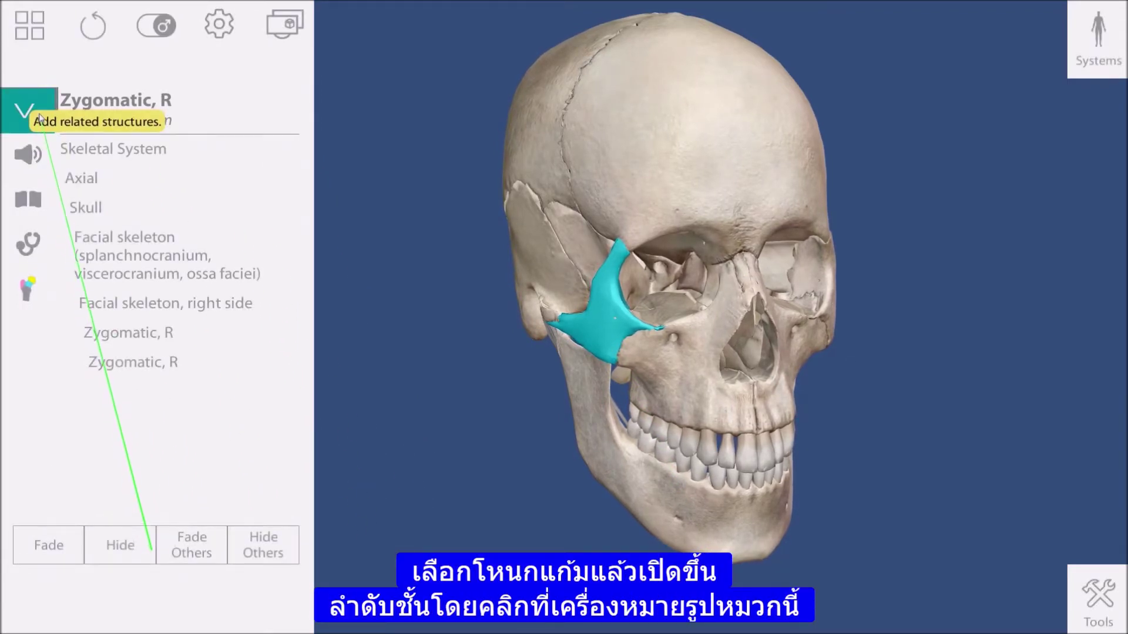
left_click(122, 242)
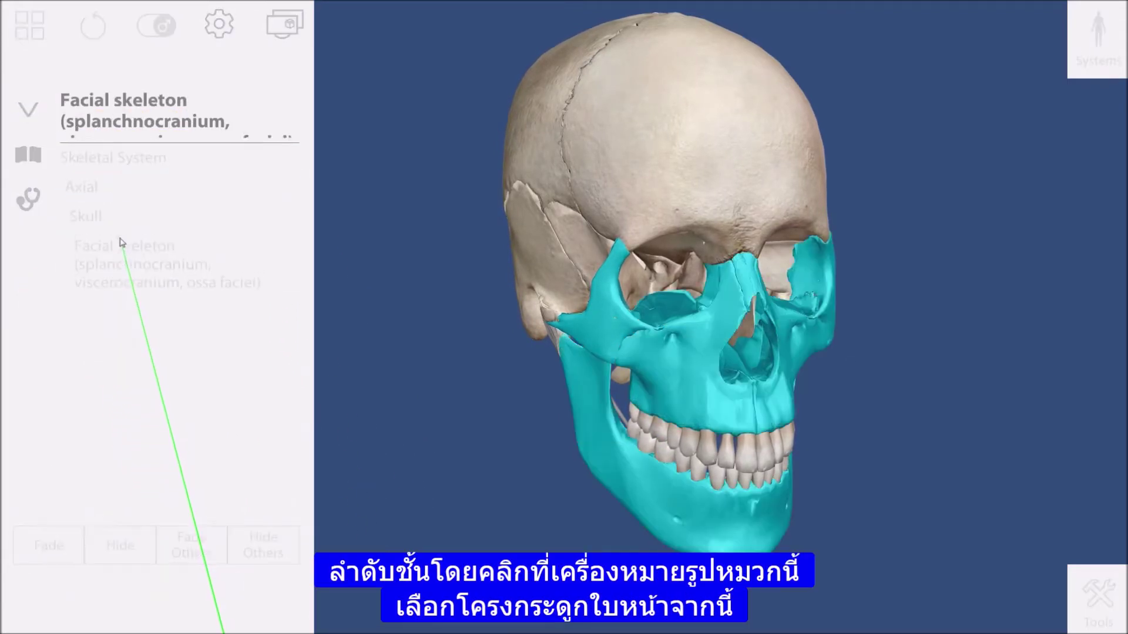
left_click(247, 252)
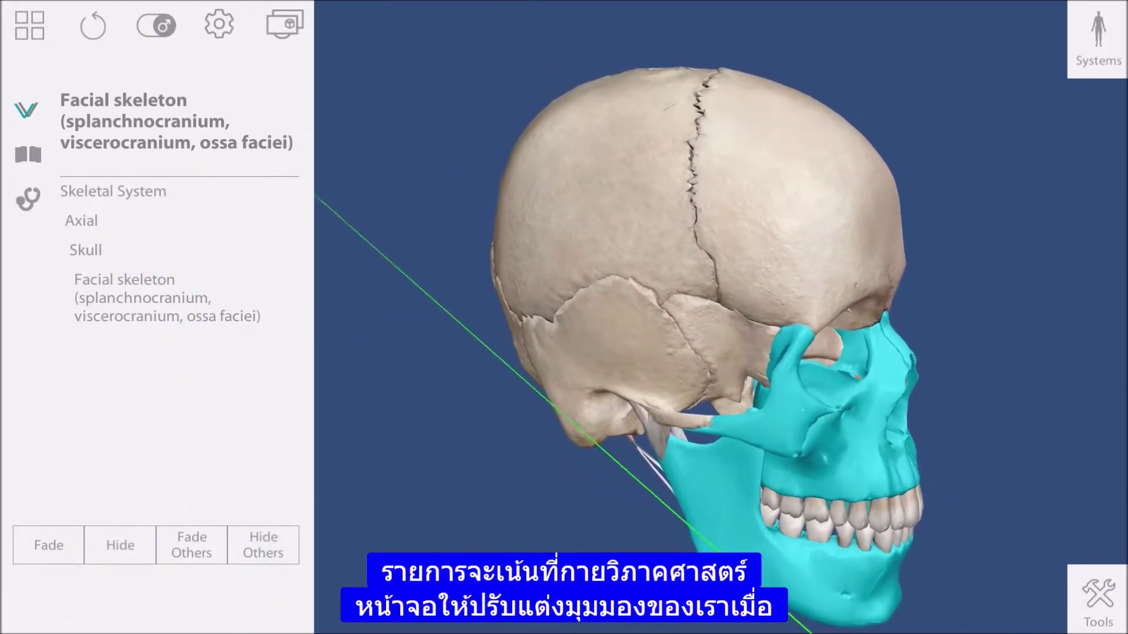
Select the right parietal bone, fade it and hide it.
left_click(609, 189)
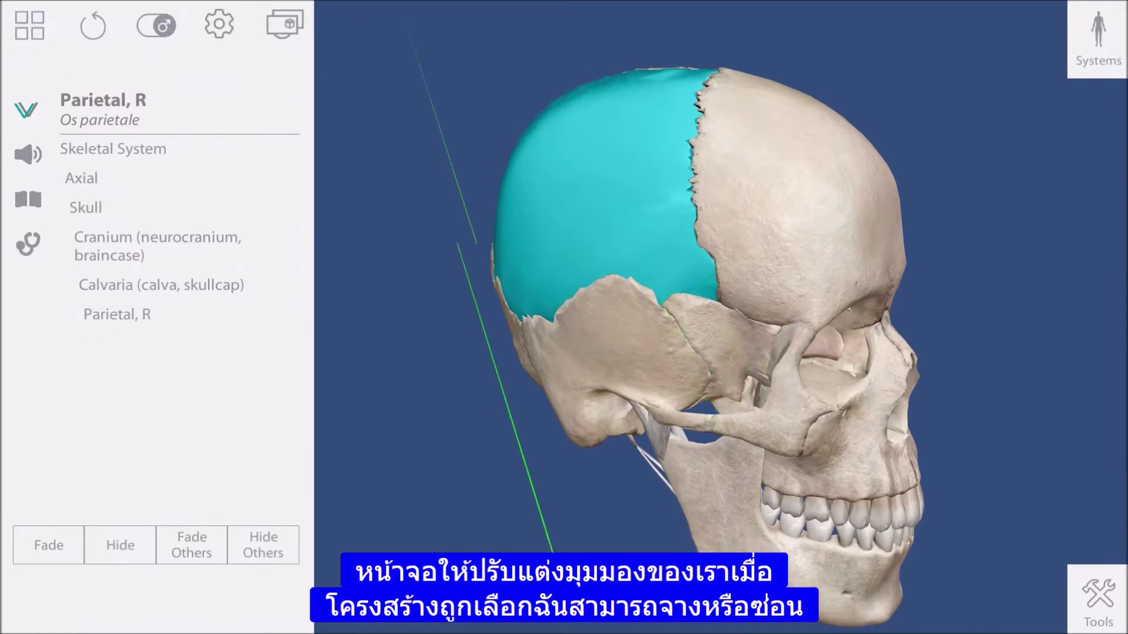
left_click(47, 545)
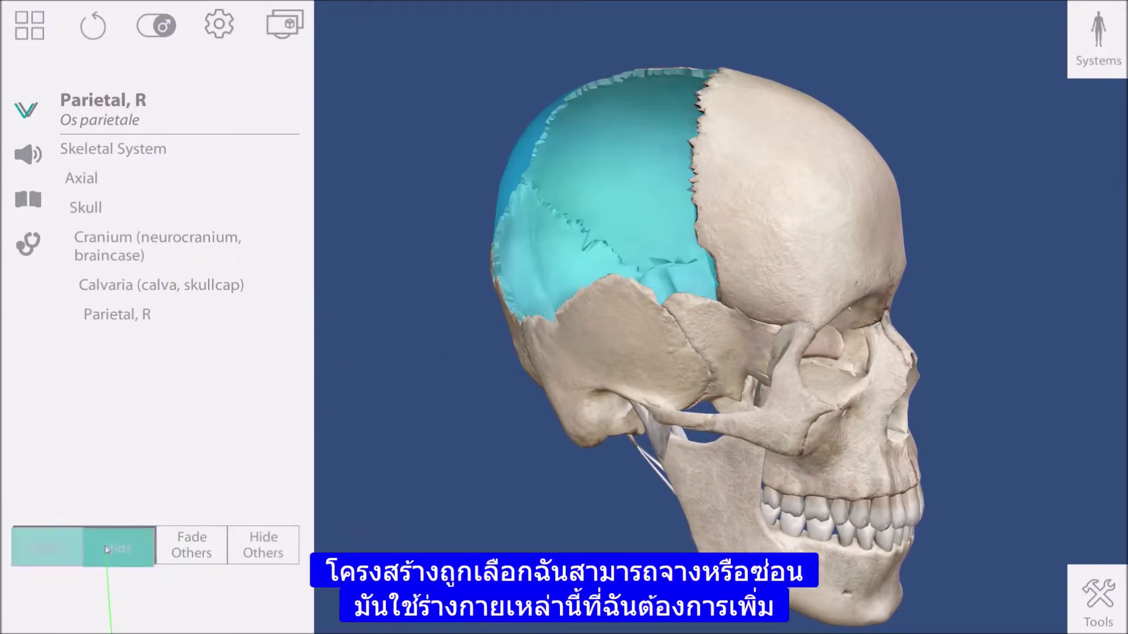
left_click(125, 549)
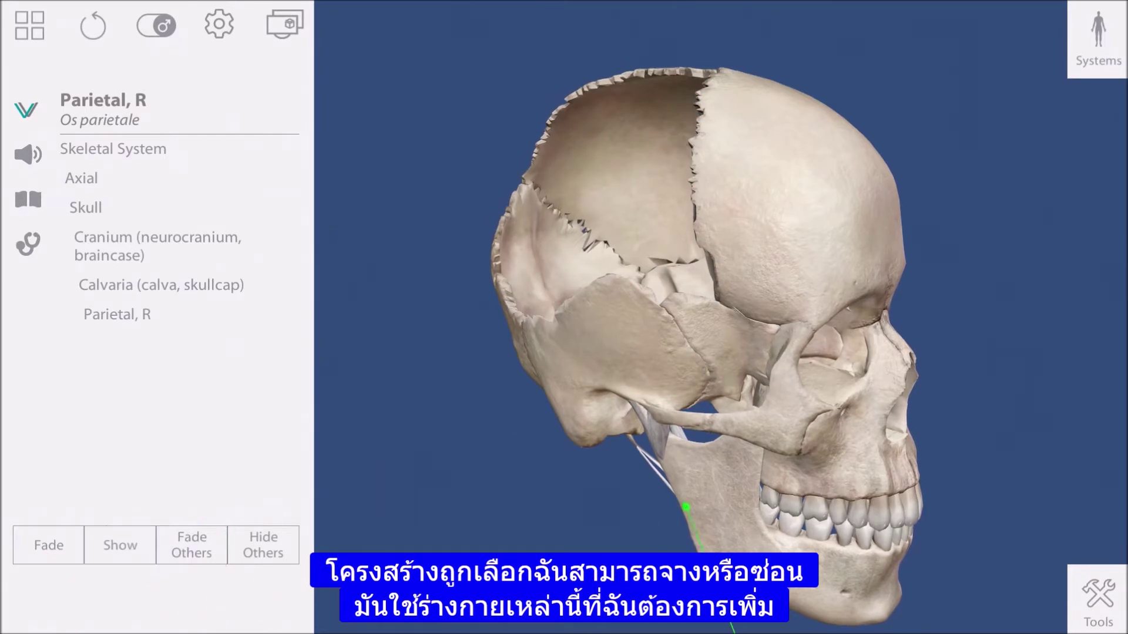
Search the structures for "brain", add the Brain of the nervous system to the skull and inspect how the skull encloses it.
left_click(1105, 603)
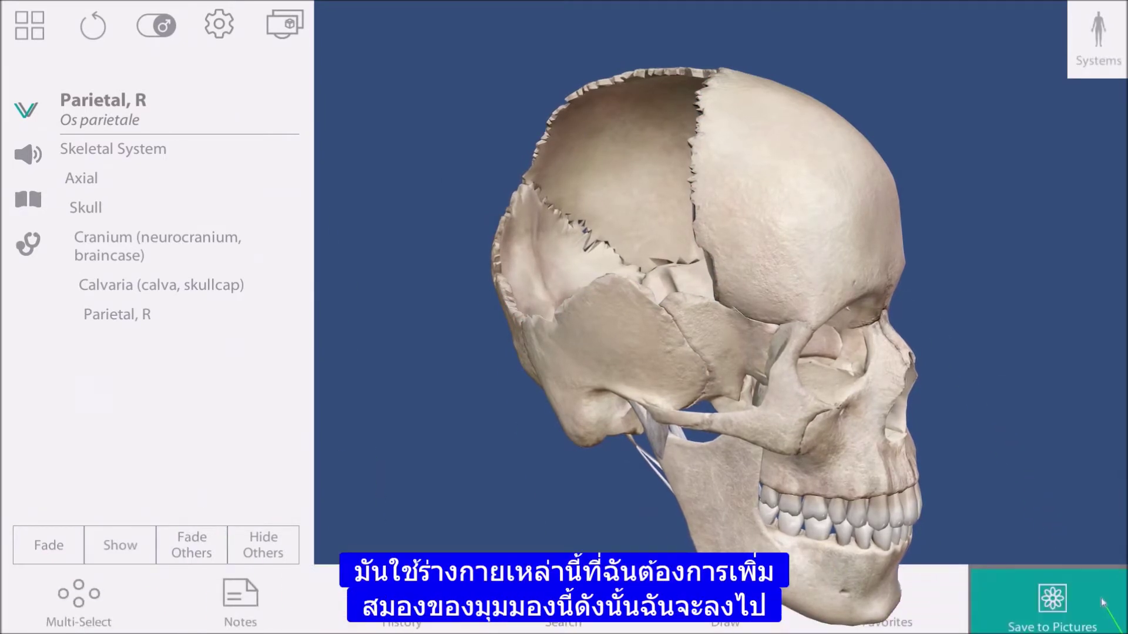
left_click(564, 605)
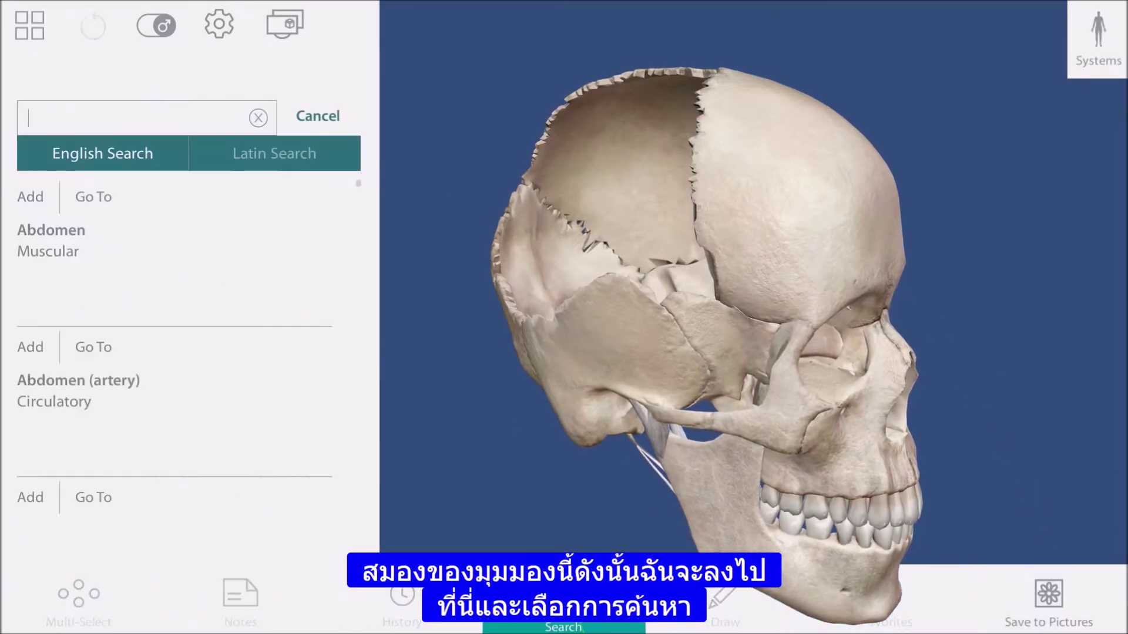
type("brain")
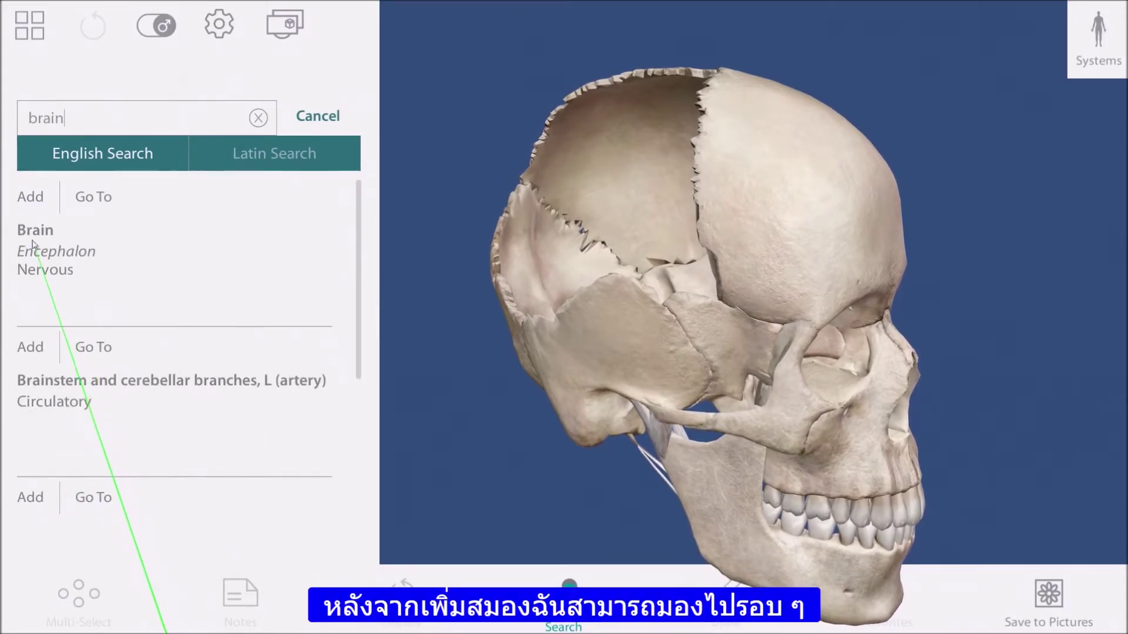
left_click(30, 197)
left_click_drag(627, 304, 822, 294)
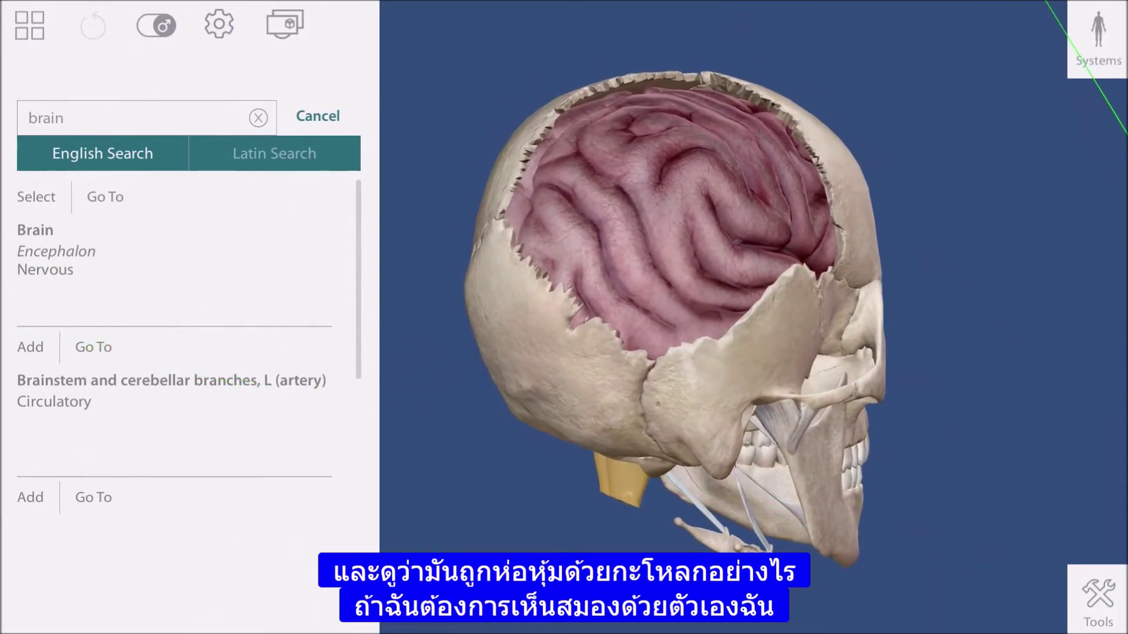
Remove the entire skeletal system from the view to isolate the brain.
left_click(1090, 26)
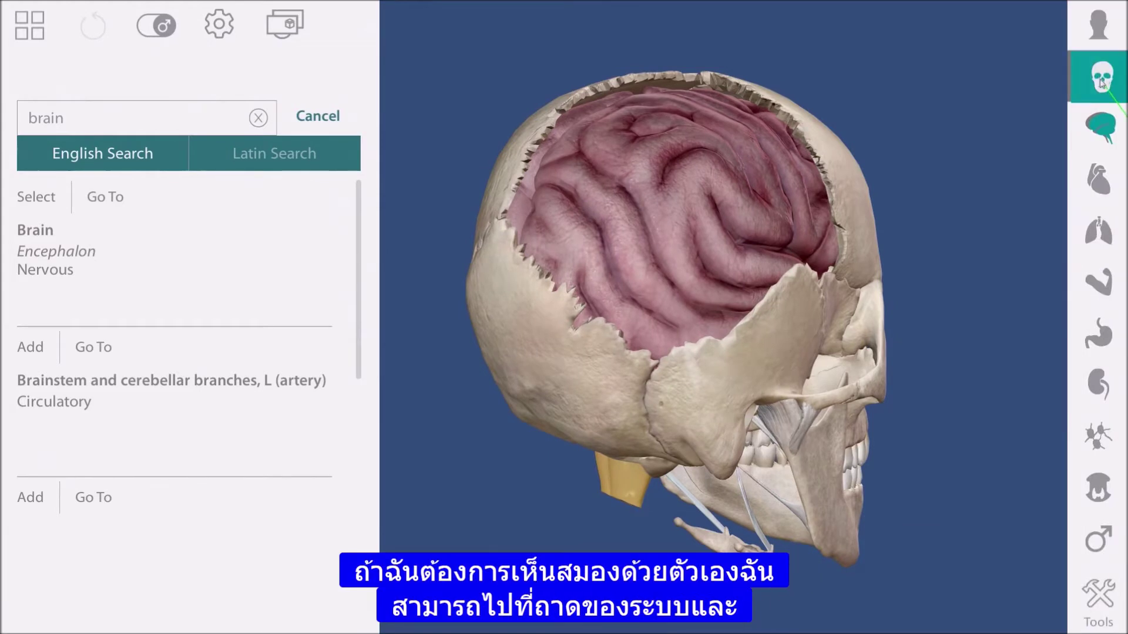
left_click(1102, 83)
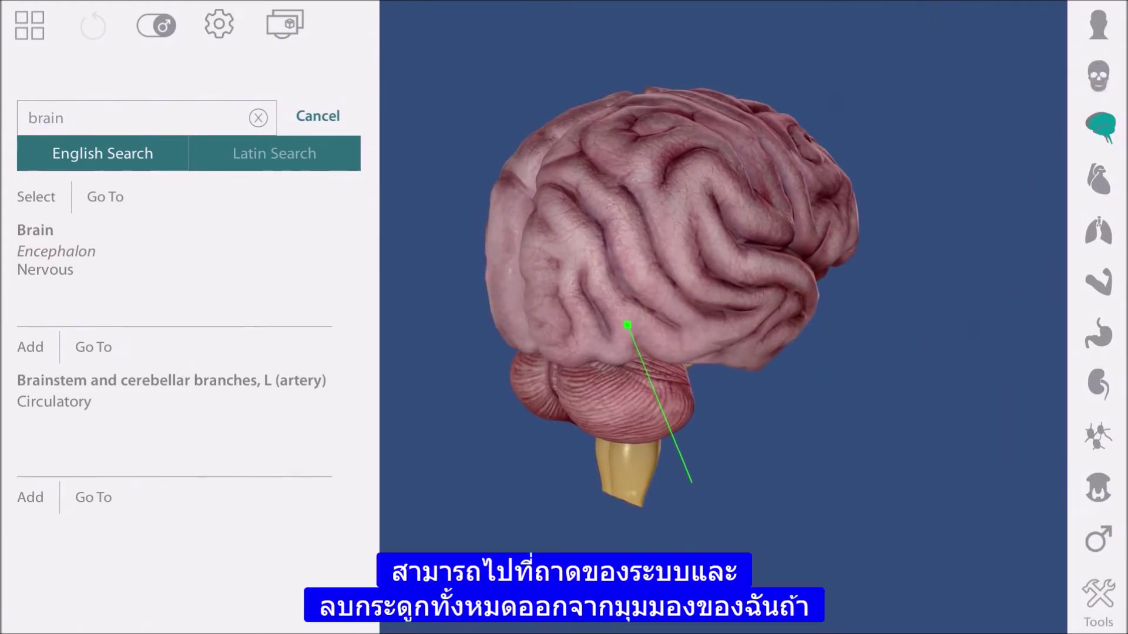
Hide the right occipital lobe of the brain, and undo the hiding through the history.
left_click(628, 325)
left_click(125, 545)
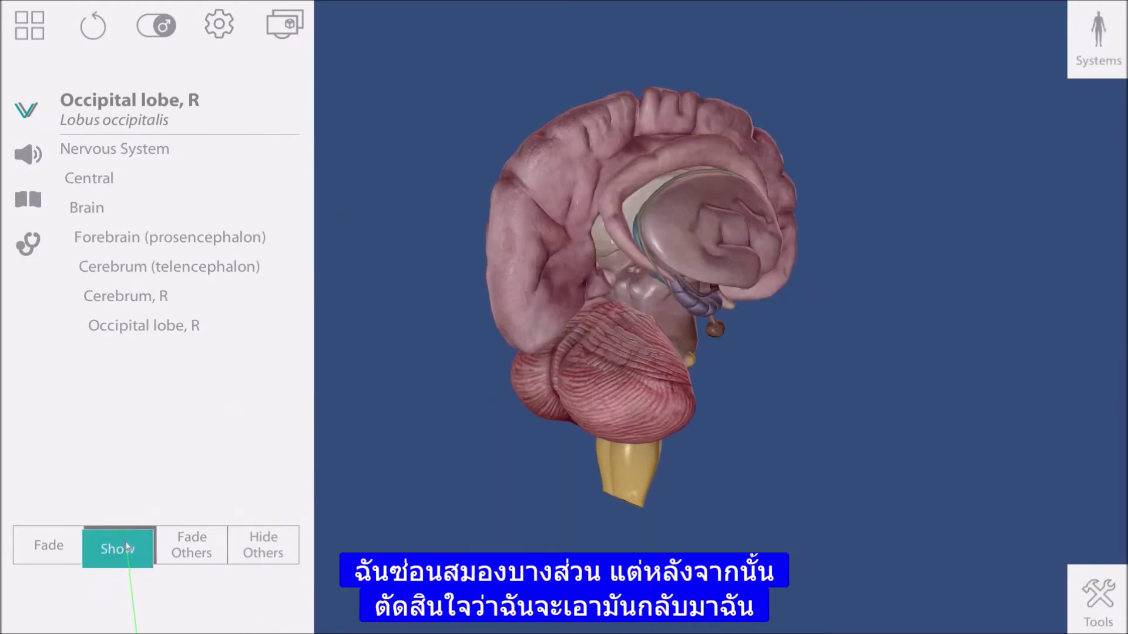
left_click(1105, 611)
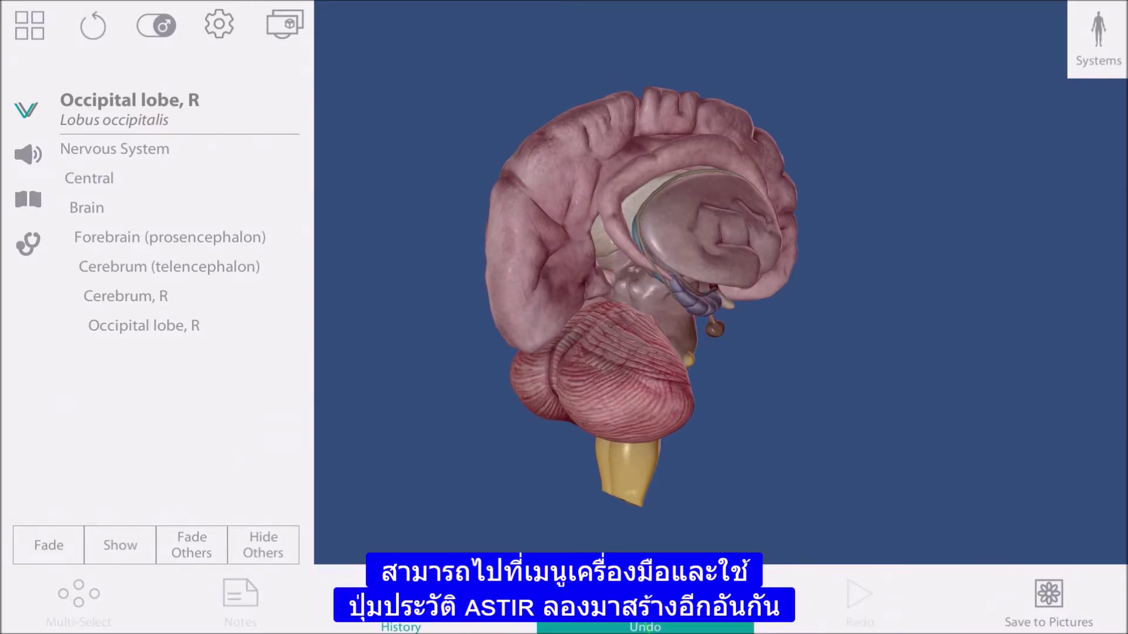
left_click(646, 606)
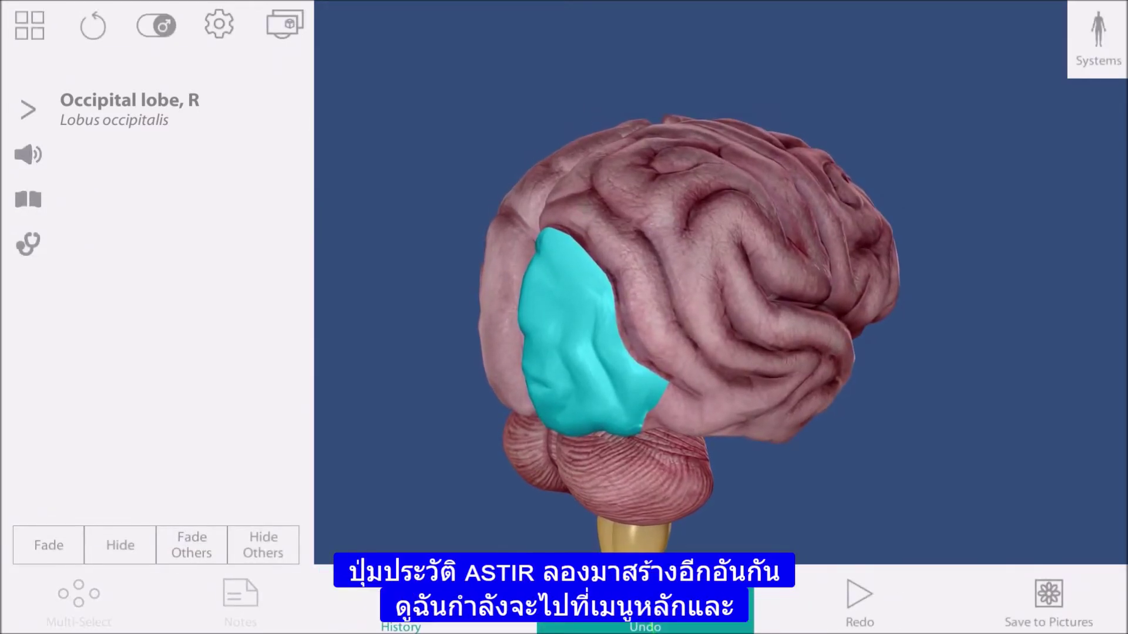
Load the Thoracic Cage view and add the respiratory and circulatory systems to it.
left_click(29, 26)
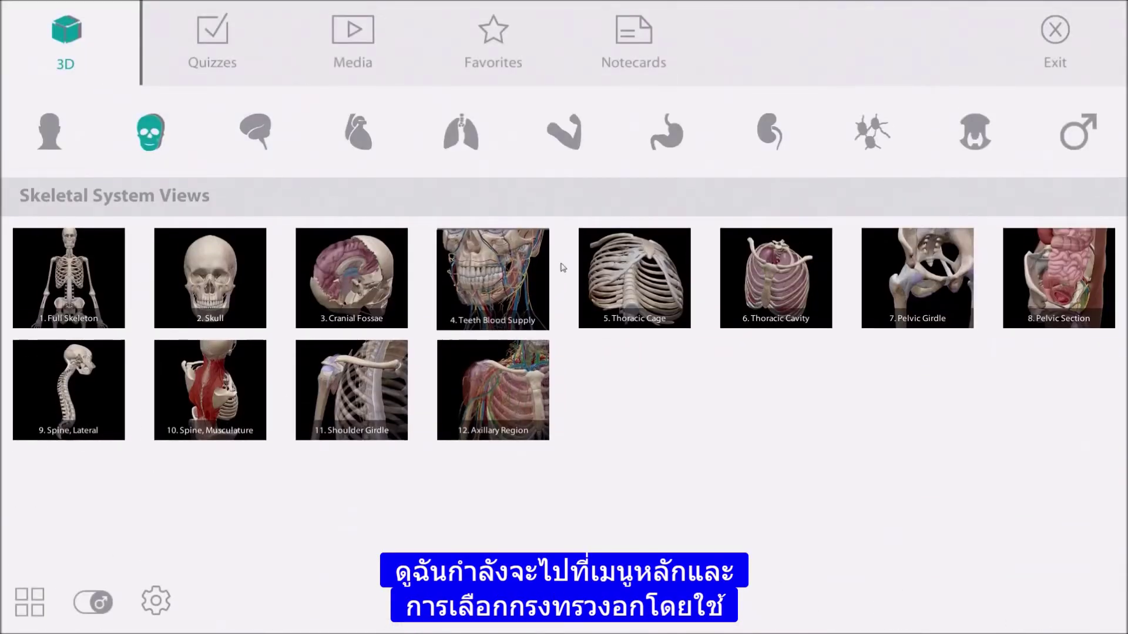
left_click(636, 295)
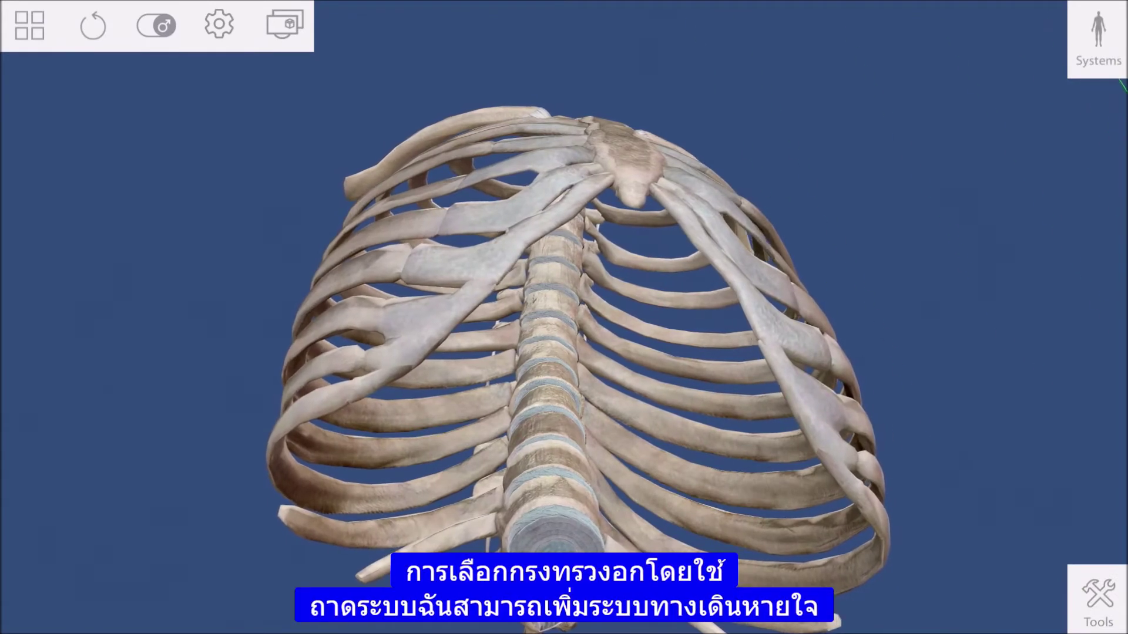
left_click(1116, 75)
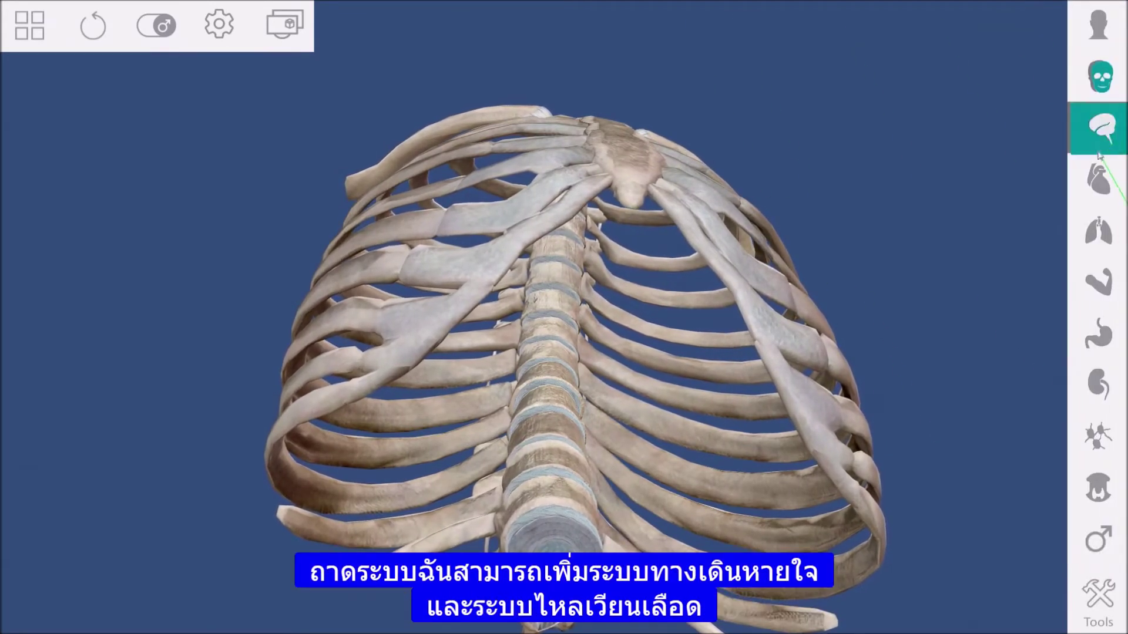
left_click(1100, 229)
left_click(1102, 180)
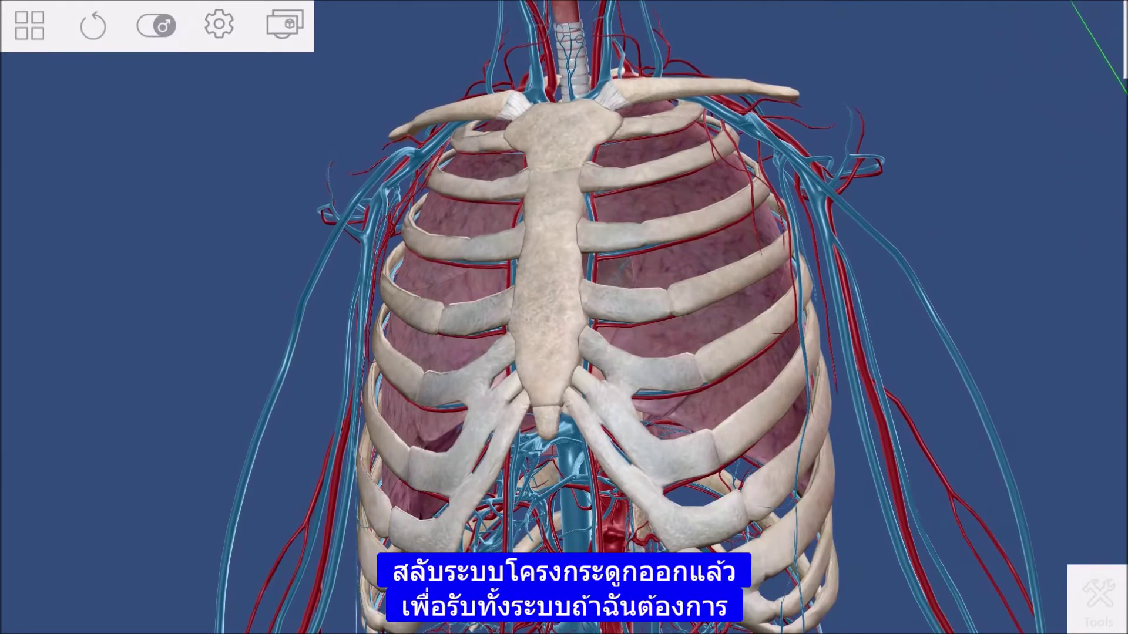
Switch the skeletal system off and on again to show the complete skeleton around the thorax.
left_click(1114, 60)
left_click(1109, 86)
left_click(1109, 86)
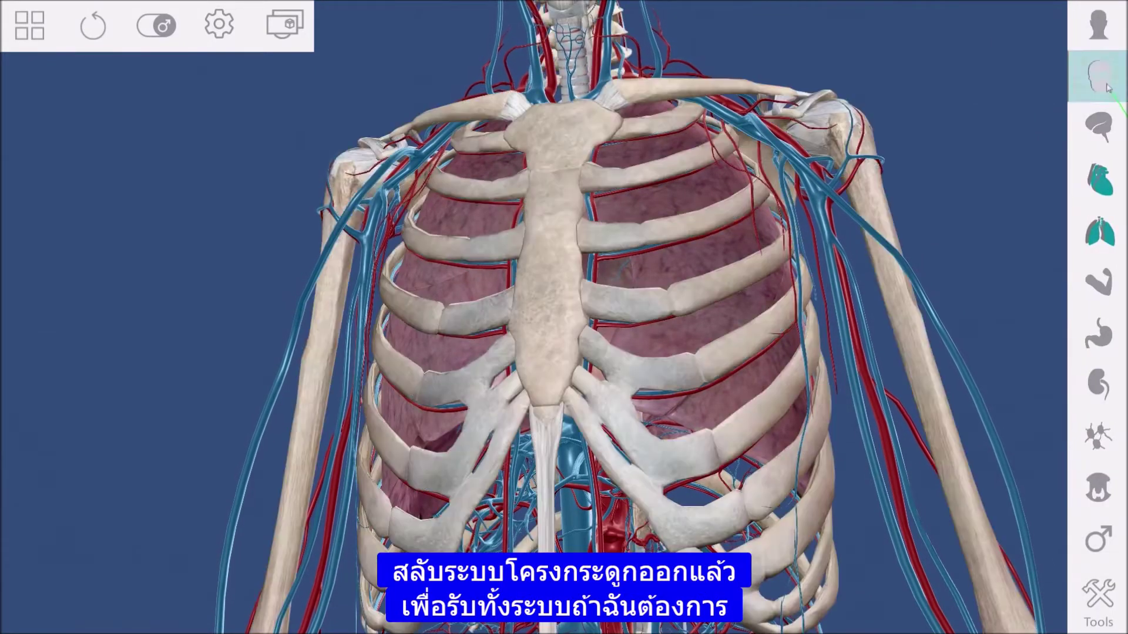
Select the body of the sternum and read its definition.
left_click(557, 290)
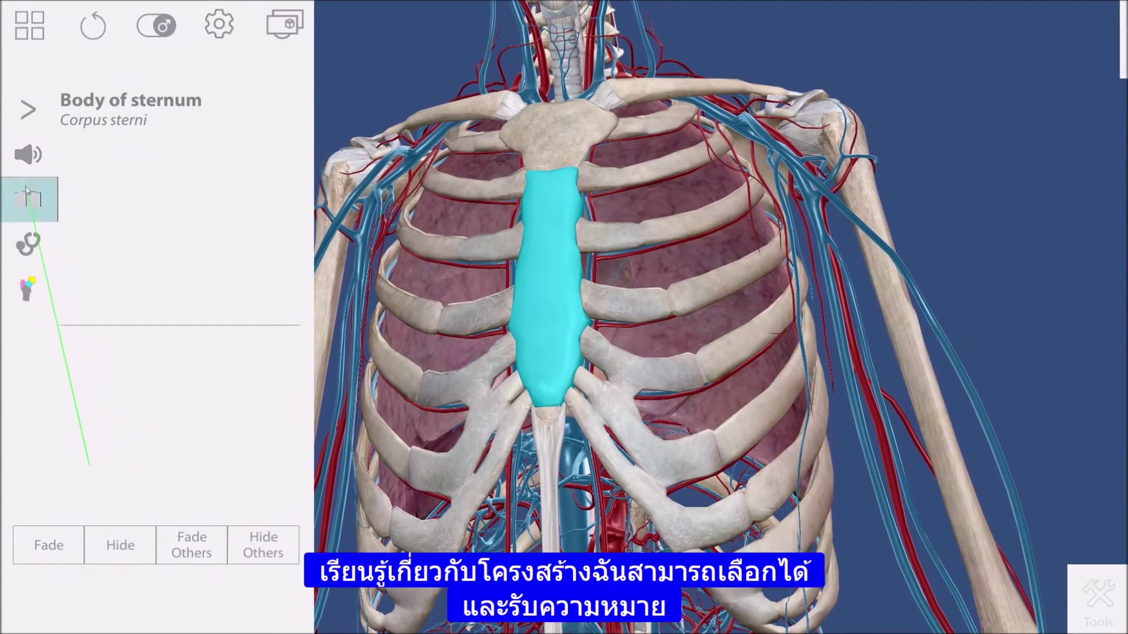
left_click(28, 195)
left_click_drag(226, 356, 149, 423)
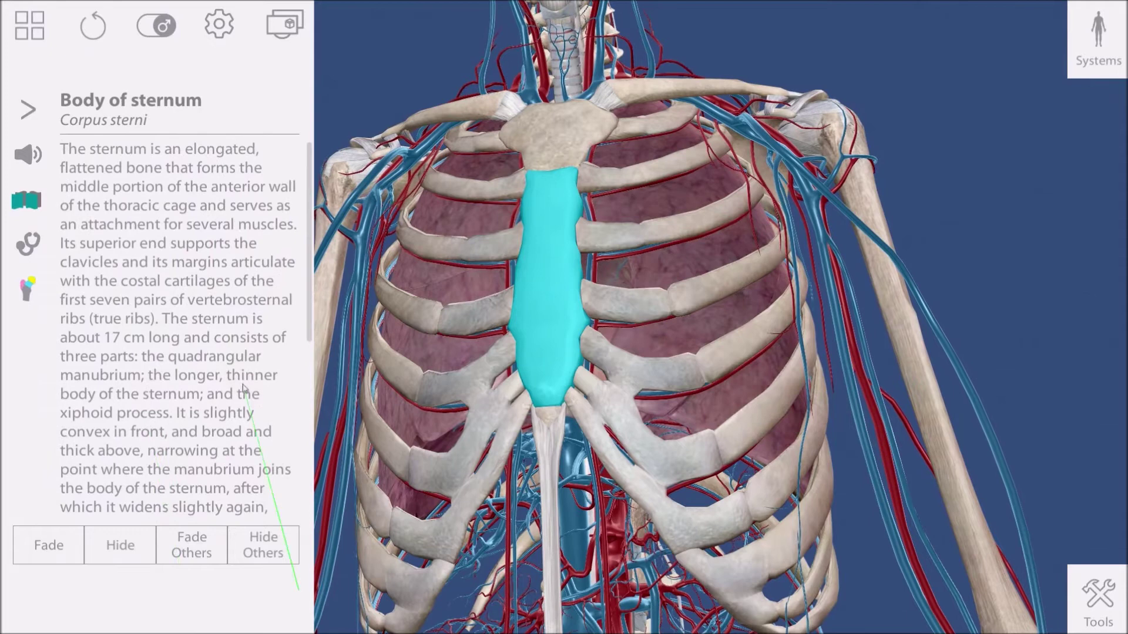
Add the muscular system to the thorax and open the origins and insertions of the left pectoralis major.
left_click(1109, 71)
left_click(1102, 287)
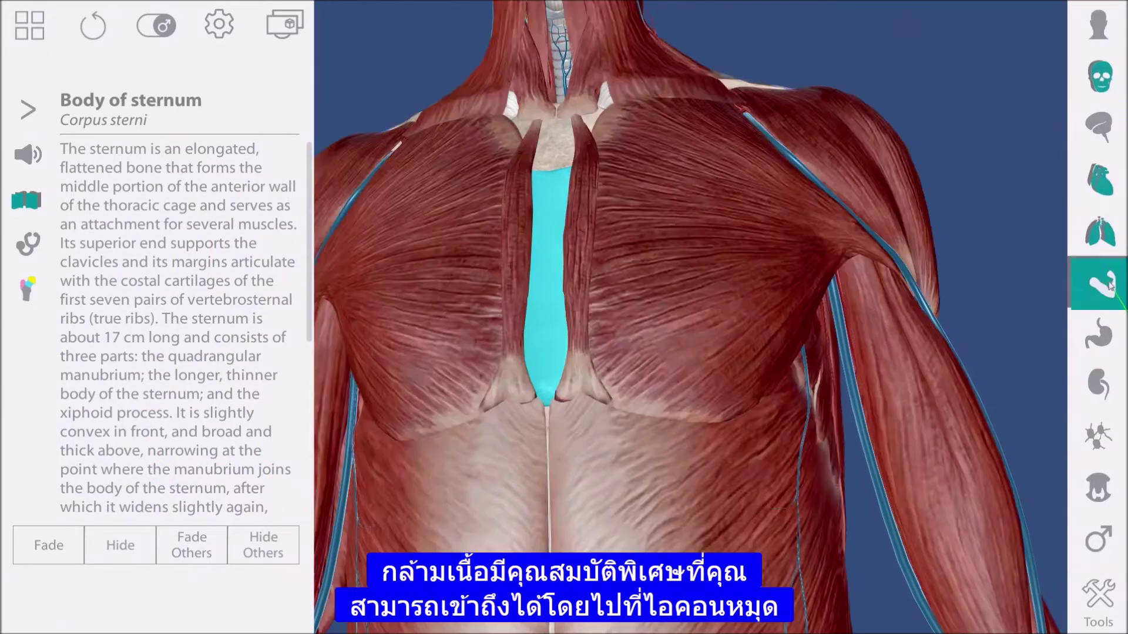
left_click(716, 313)
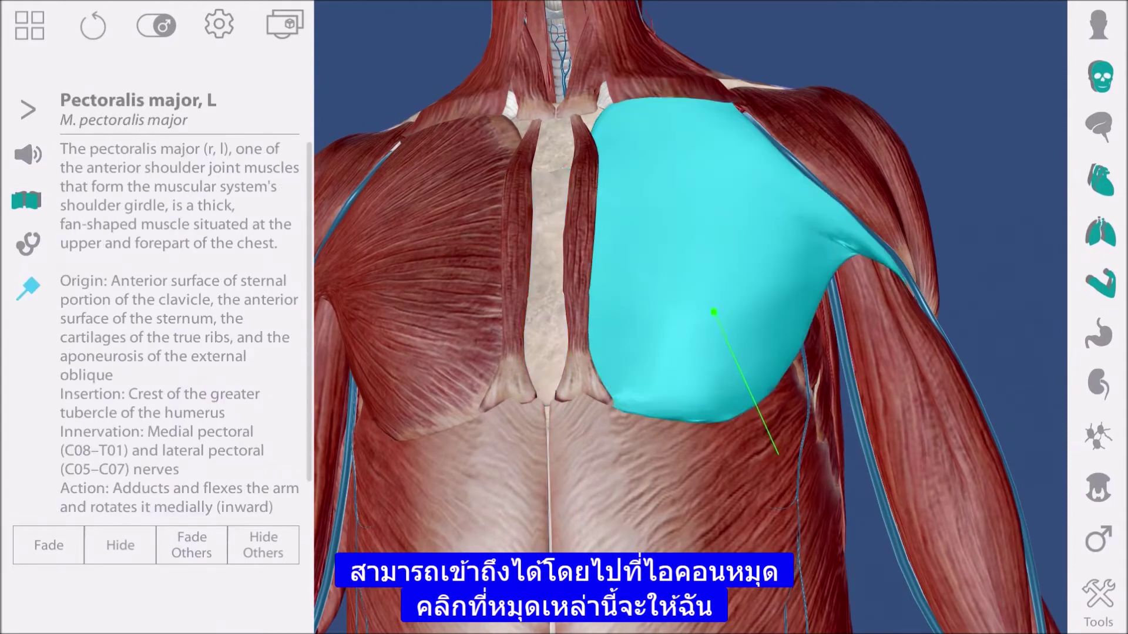
left_click(40, 299)
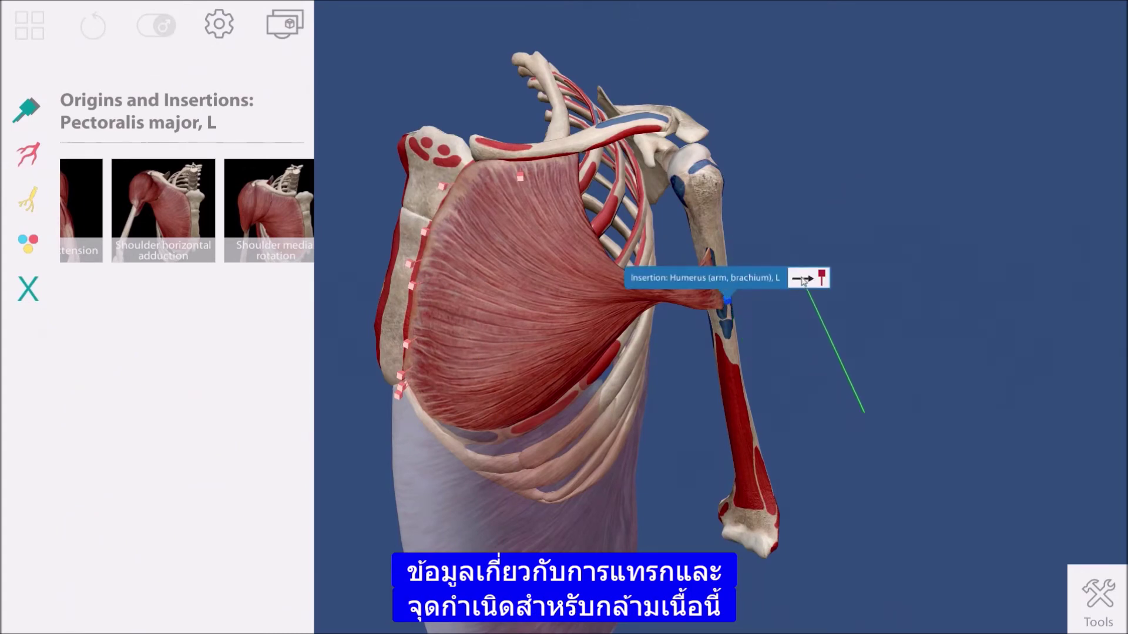
Go from the humerus insertion to the muscle's origin points, and open the Shoulder horizontal adduction muscle action.
left_click(802, 280)
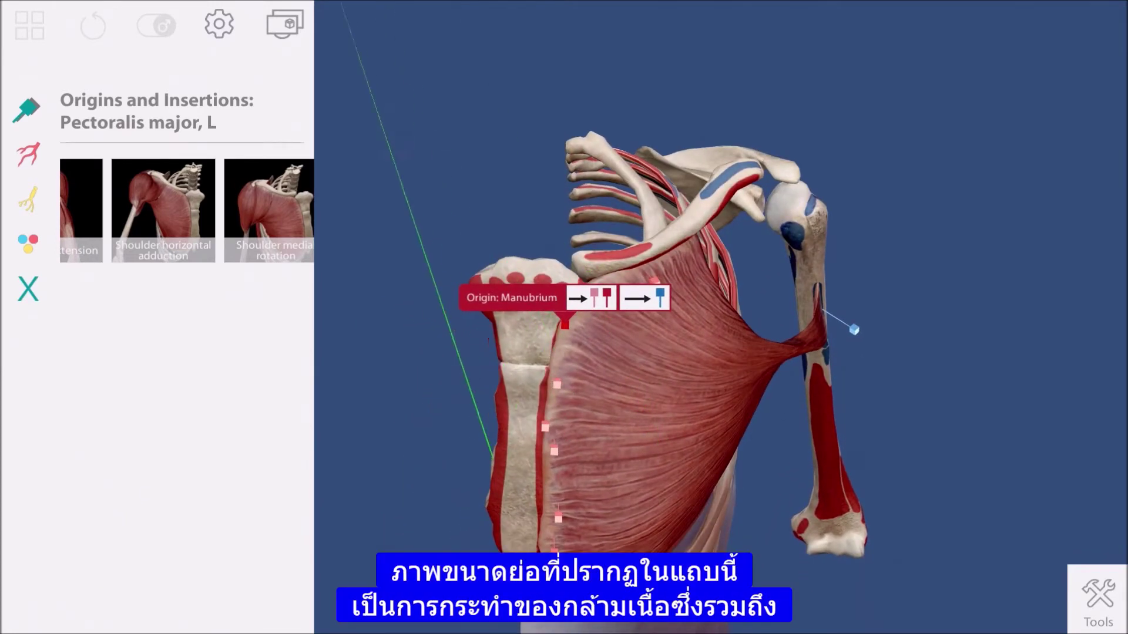
left_click(177, 217)
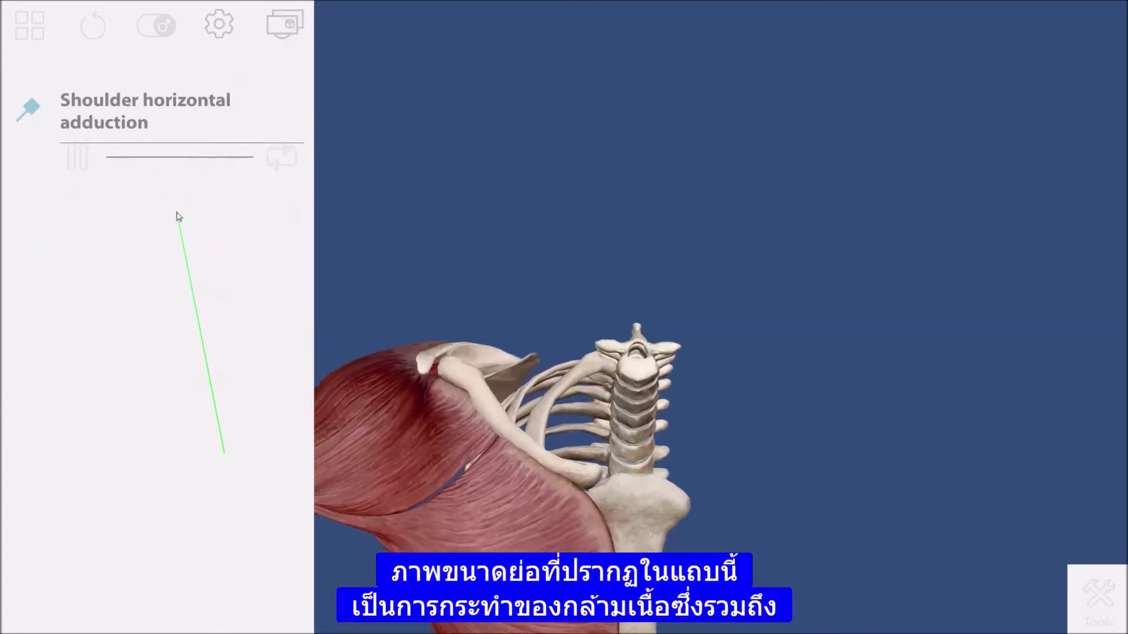
Watch the Shoulder horizontal adduction animation, then return through the left pectoralis major's origins and insertions to the thorax model.
mouse_move(144, 171)
left_mouse_down()
mouse_move(117, 176)
mouse_move(179, 183)
mouse_move(121, 177)
mouse_move(138, 176)
left_mouse_up()
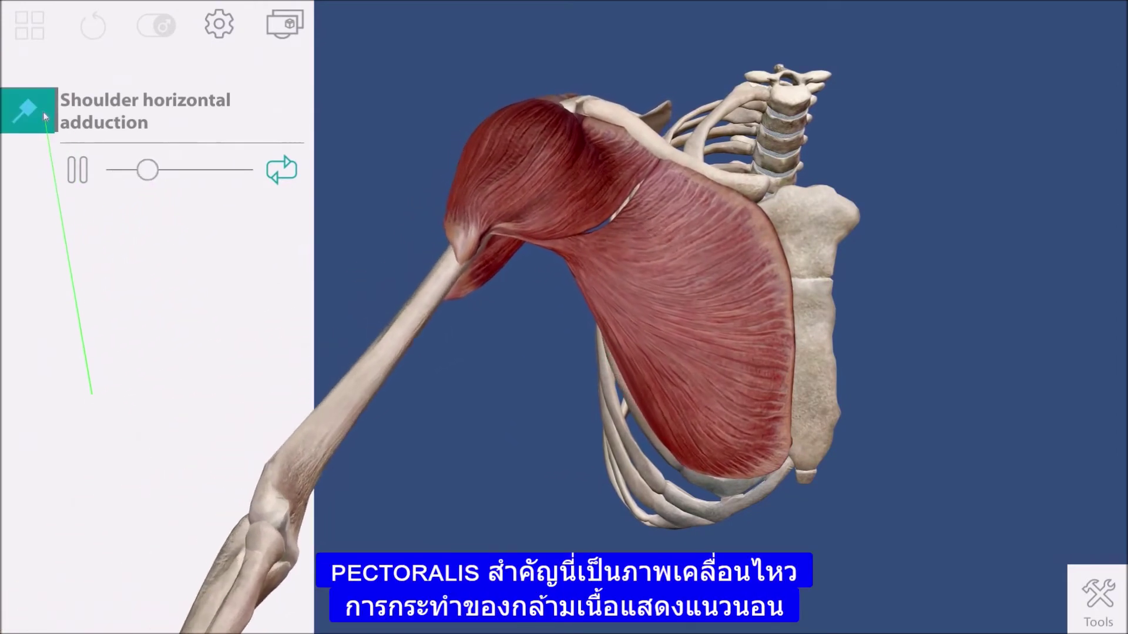
left_click(68, 128)
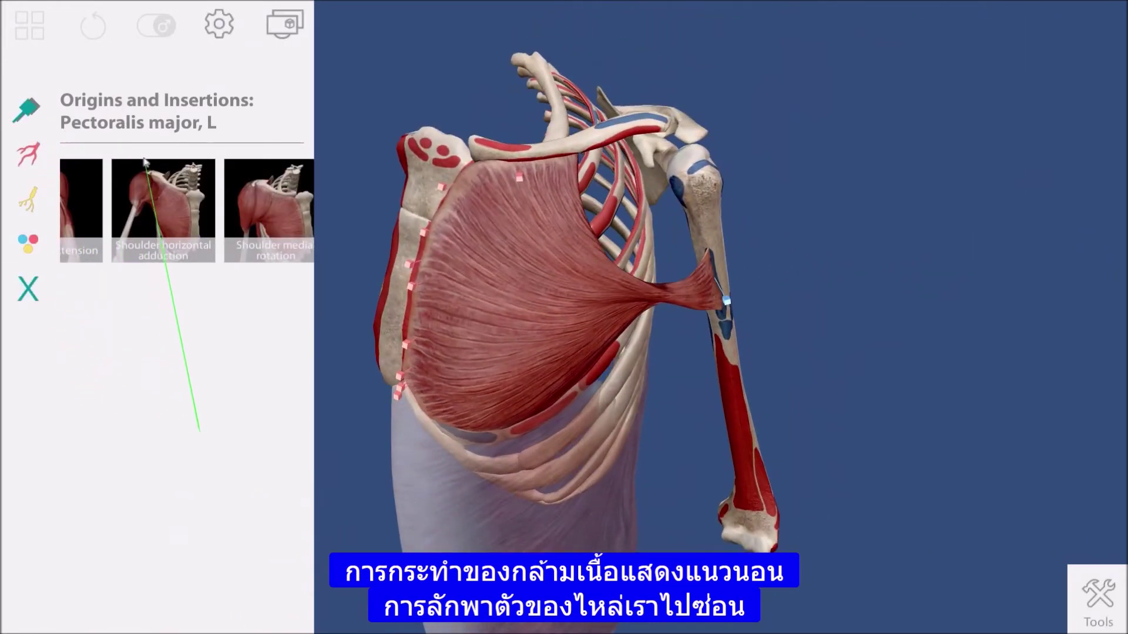
left_click(27, 283)
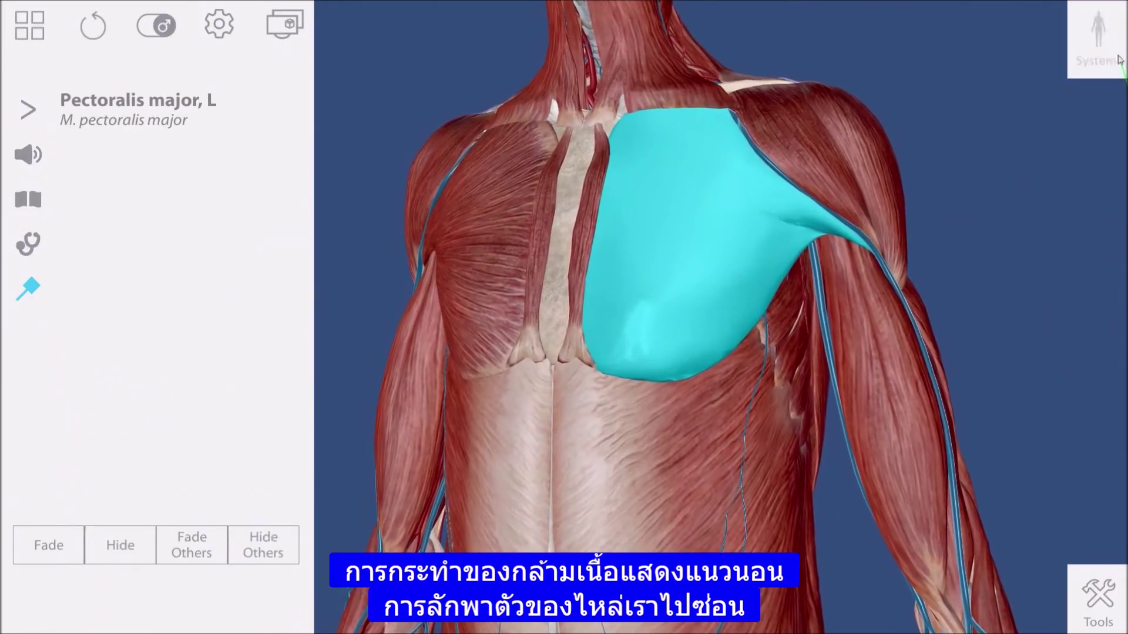
Hide the muscular system and select the left femur.
left_click(1120, 60)
left_click(1101, 283)
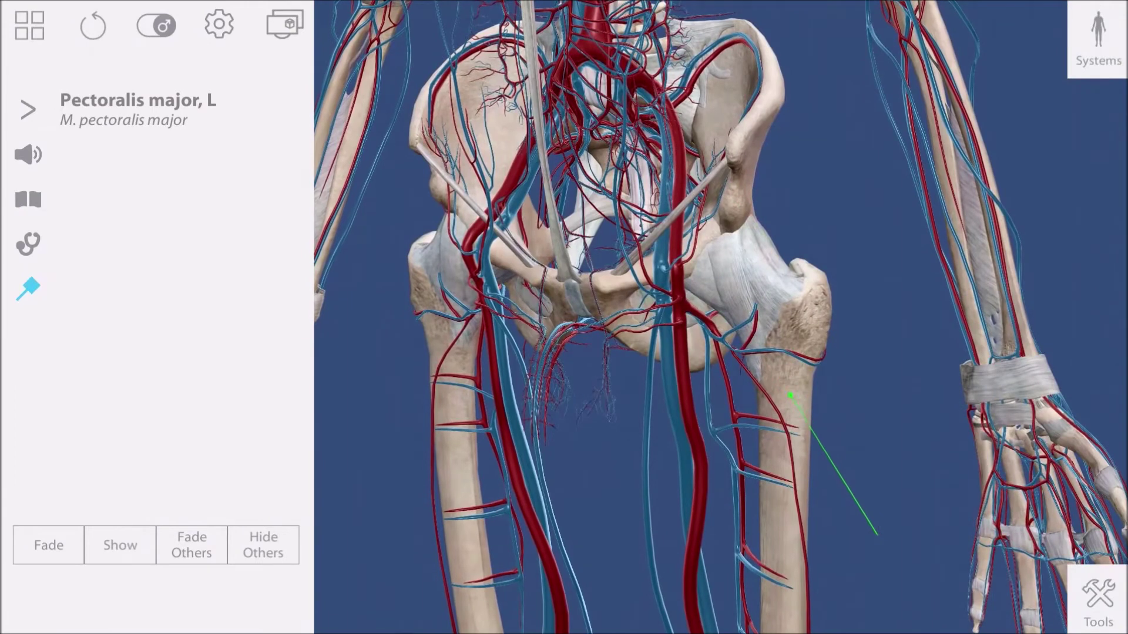
left_click(795, 390)
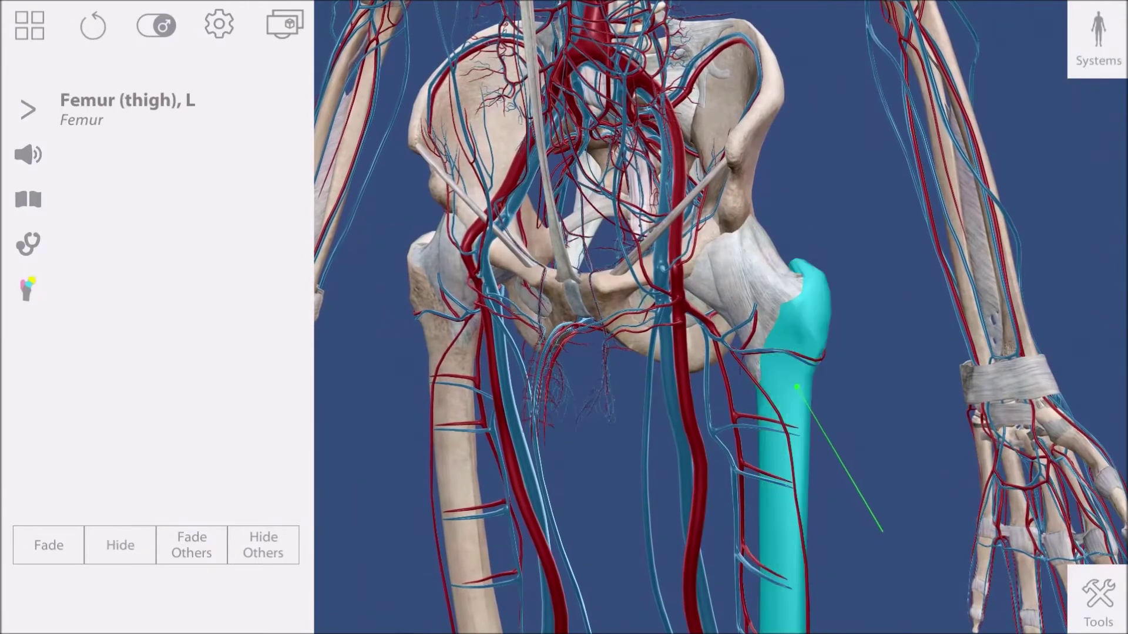
Open the left femur's colour-coded landmarks, examine the femoral shaft and return to the full model.
left_click(34, 298)
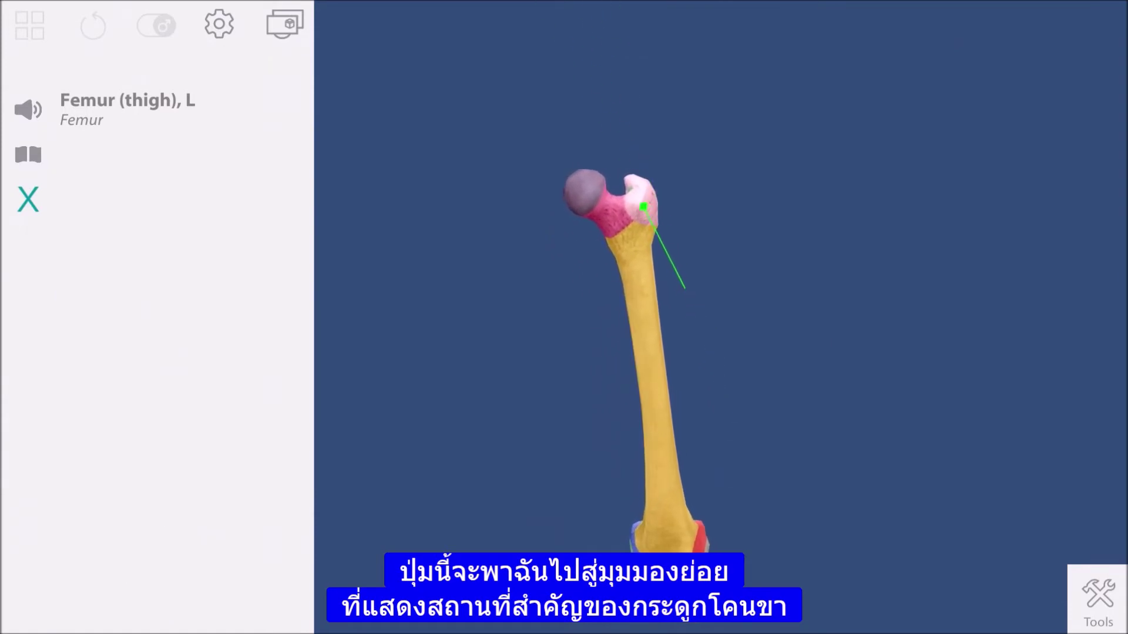
left_click(612, 217)
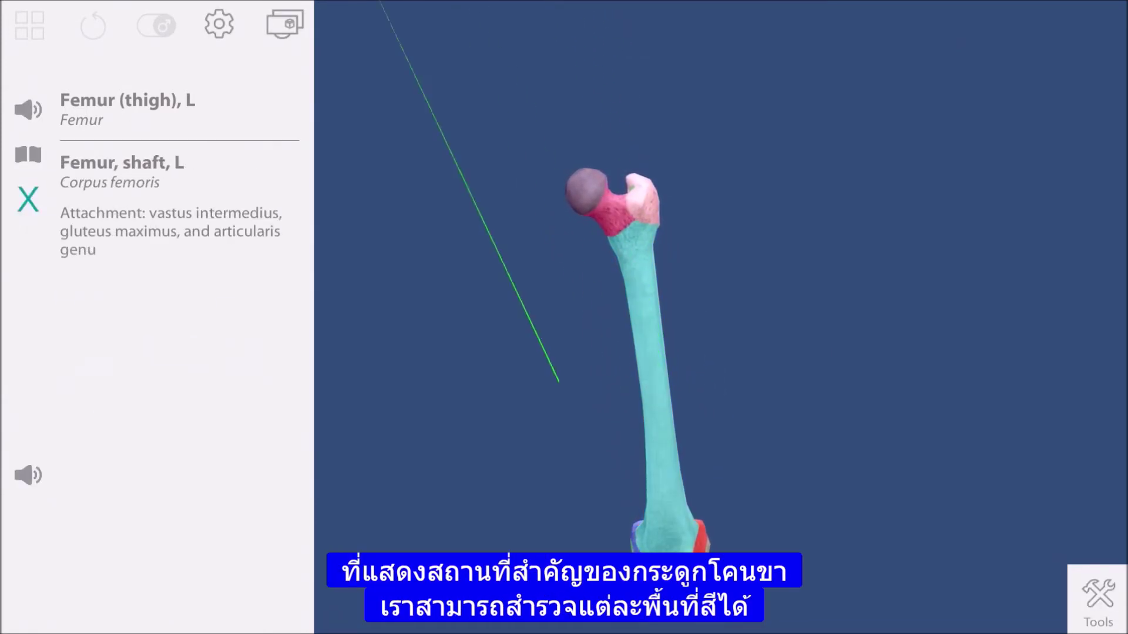
left_click(33, 205)
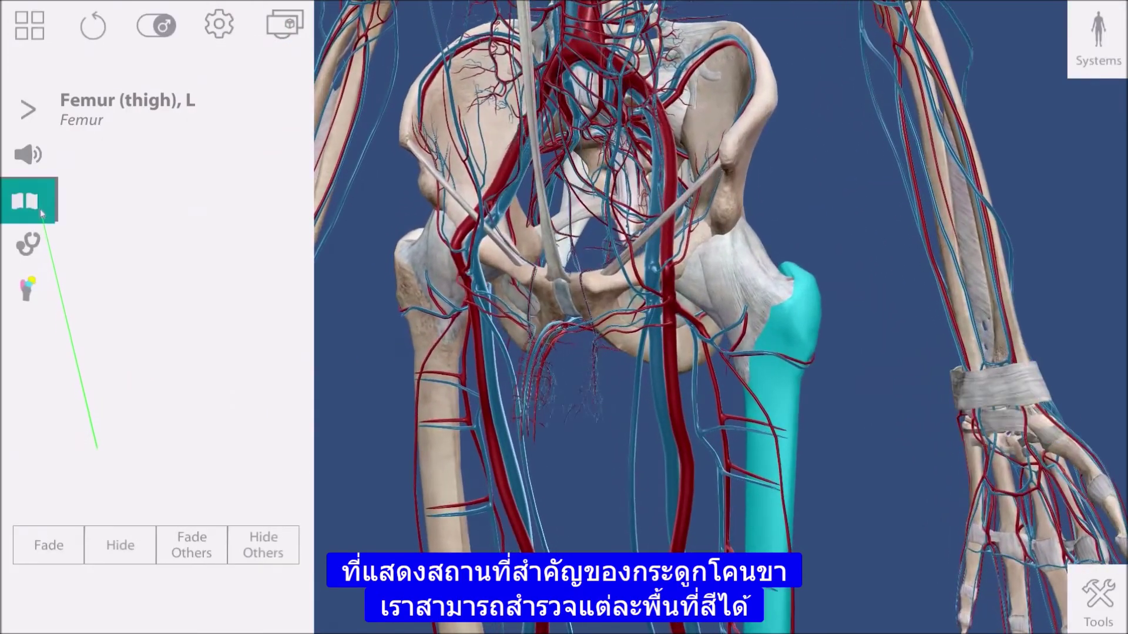
Browse the muscle action animations by body region, from Shoulder Girdle through Thorax and Abdomen to Lower Limb.
left_click(32, 27)
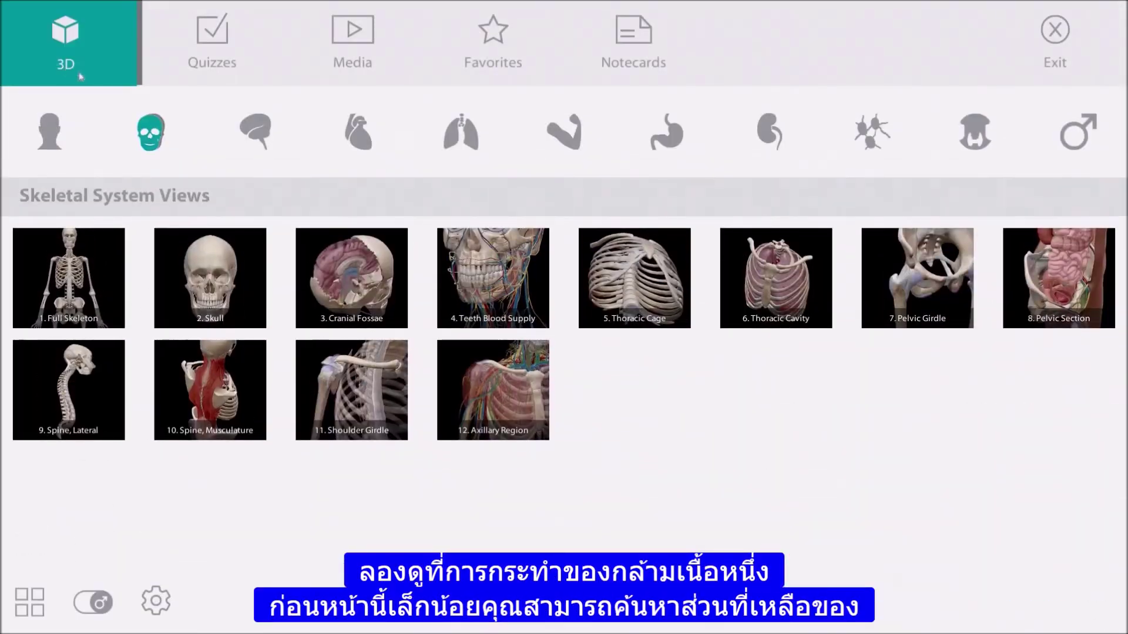
left_click(352, 44)
left_click(386, 138)
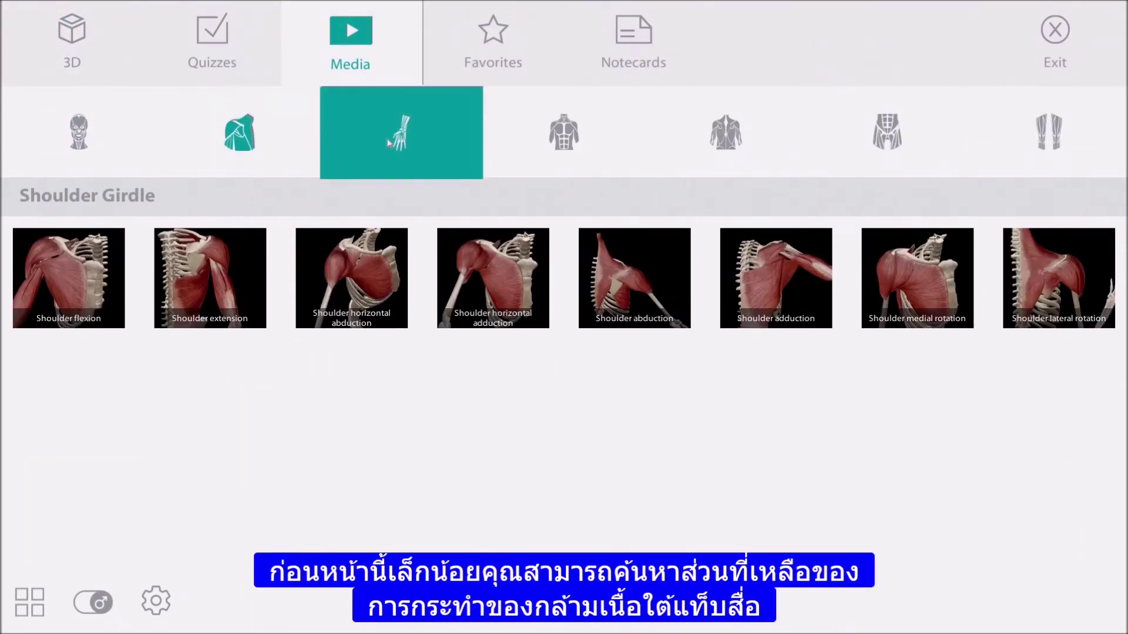
left_click(542, 143)
left_click(726, 141)
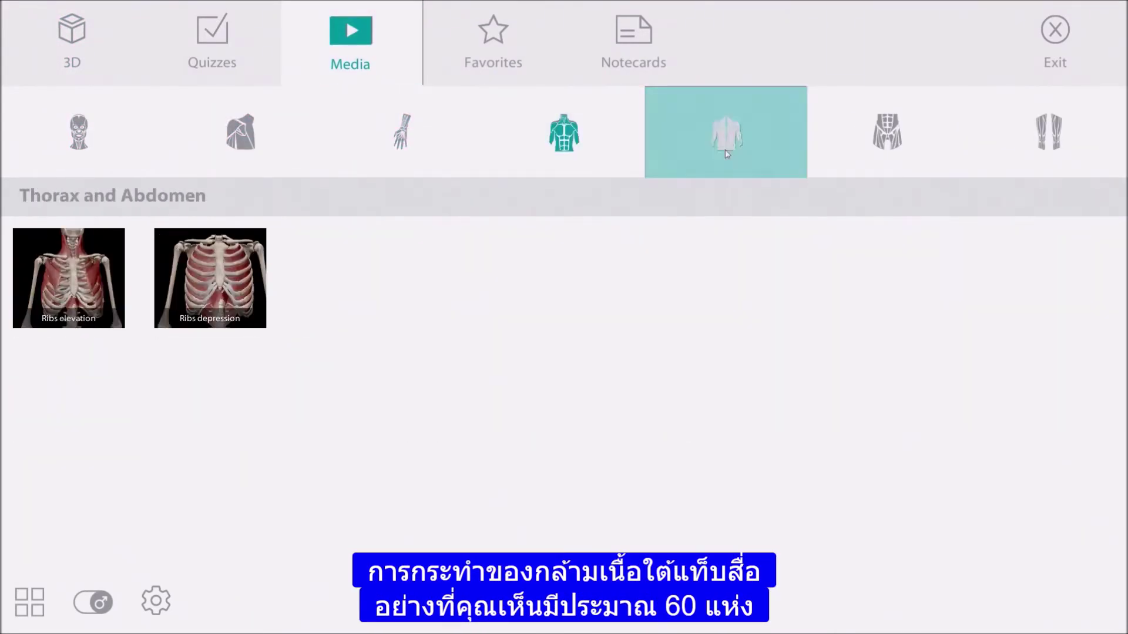
left_click(830, 143)
left_click(1050, 134)
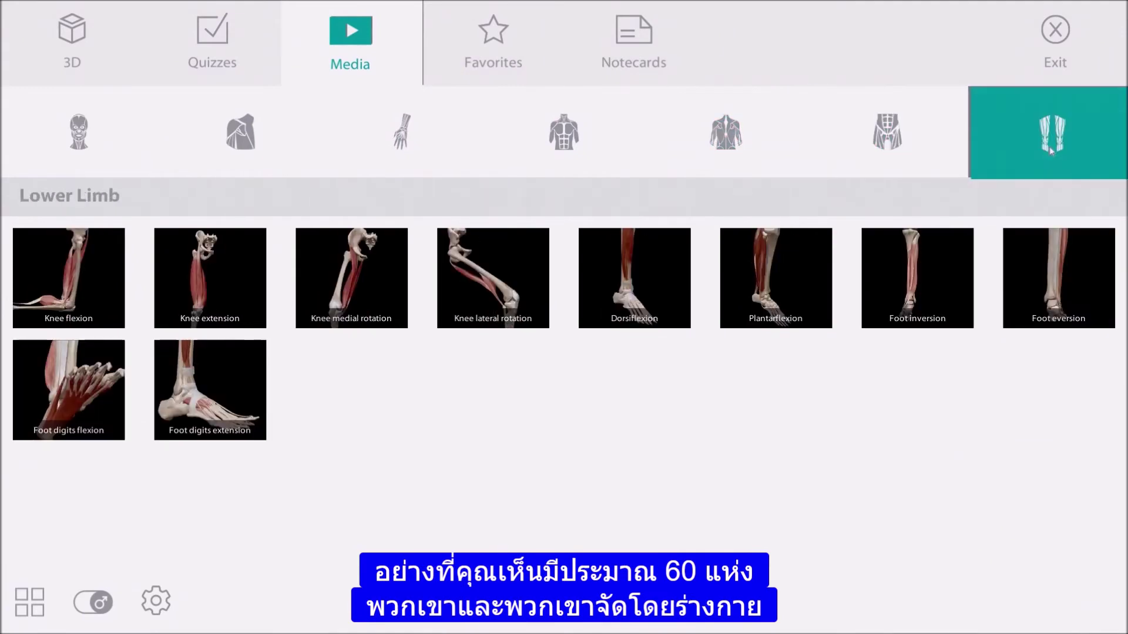
Start the Heart Valves quiz from the Circulatory System Quizzes.
left_click(235, 50)
left_click(382, 147)
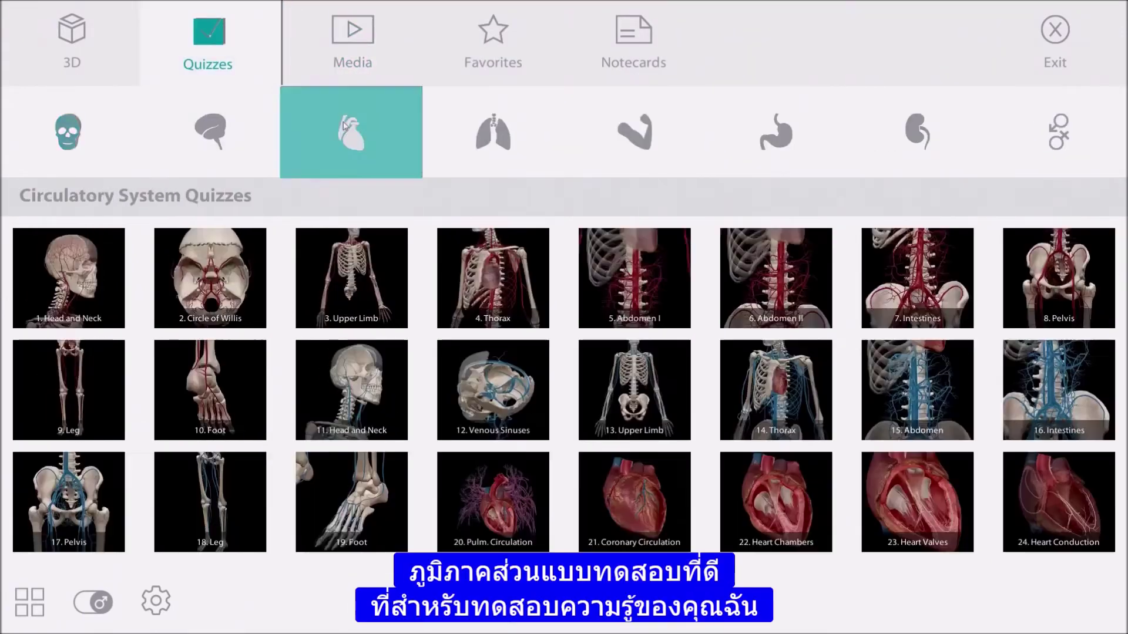
left_click(914, 505)
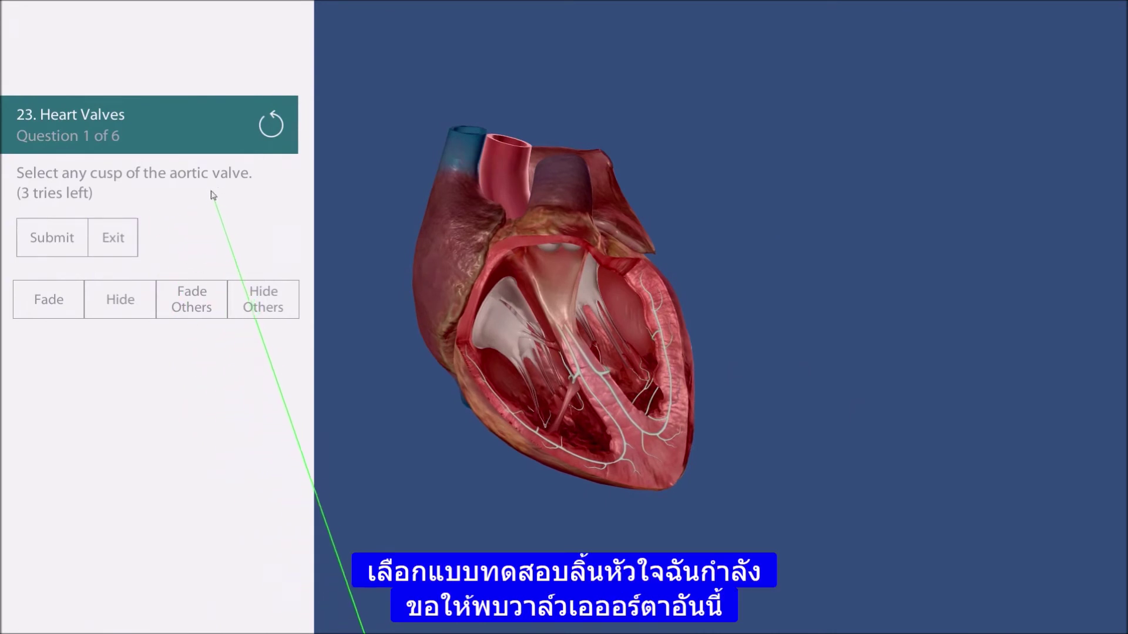
Rotate the heart to find a cusp of the aortic valve, submit it as the answer and go to question 2.
left_click_drag(569, 306, 642, 303)
left_click_drag(571, 356, 562, 373)
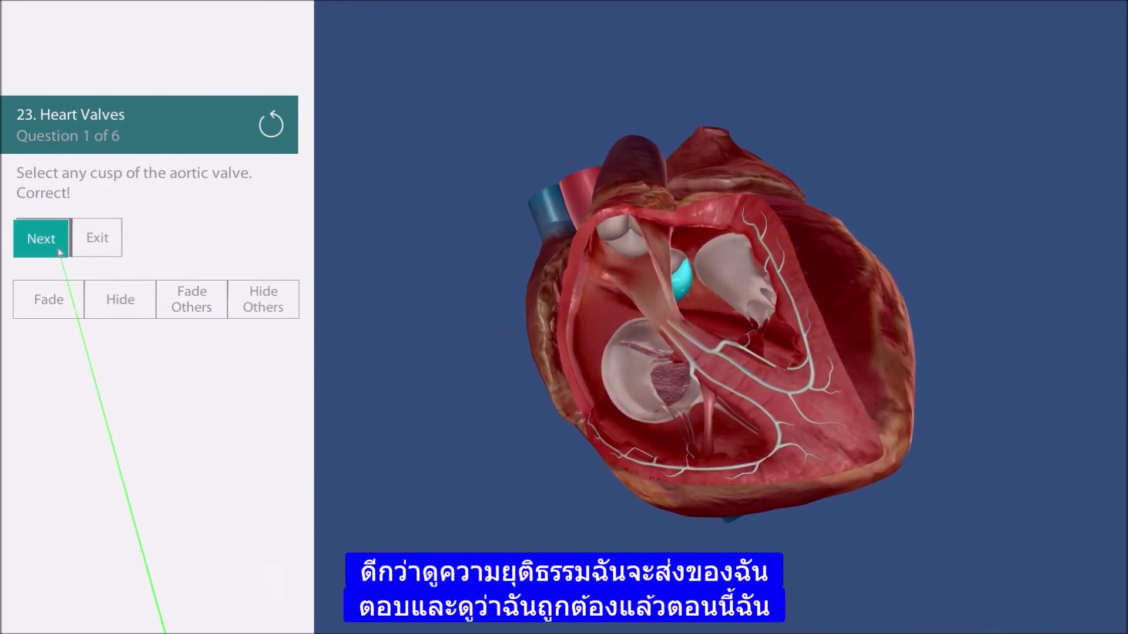
left_click(51, 246)
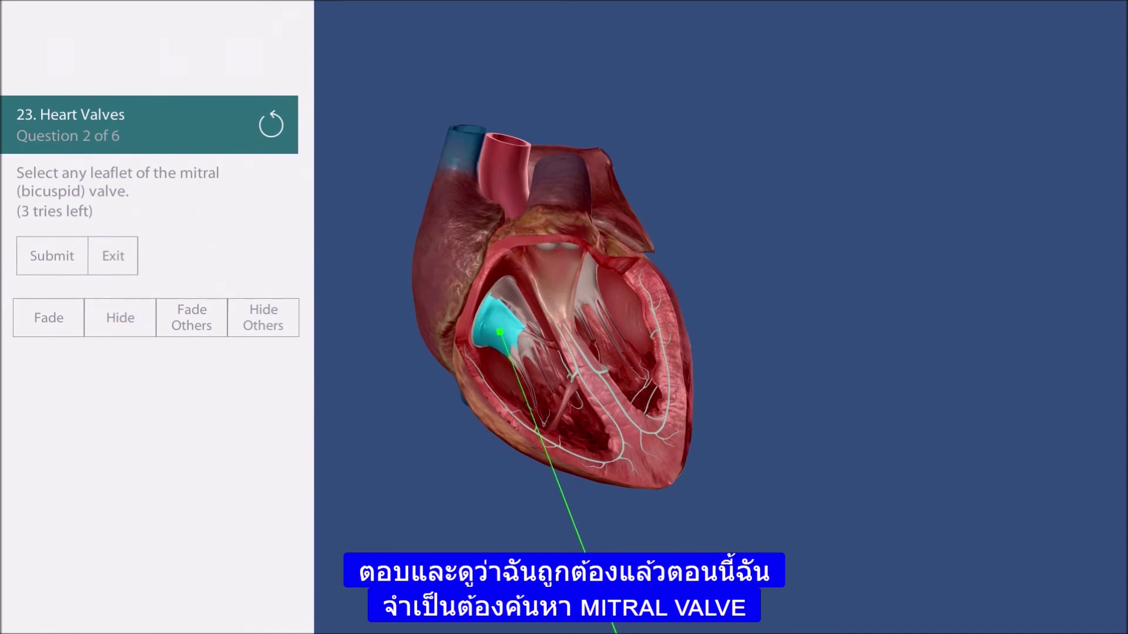
Submit the selected leaflet as the mitral valve answer, reveal the correct structure and exit the quiz.
left_click(70, 258)
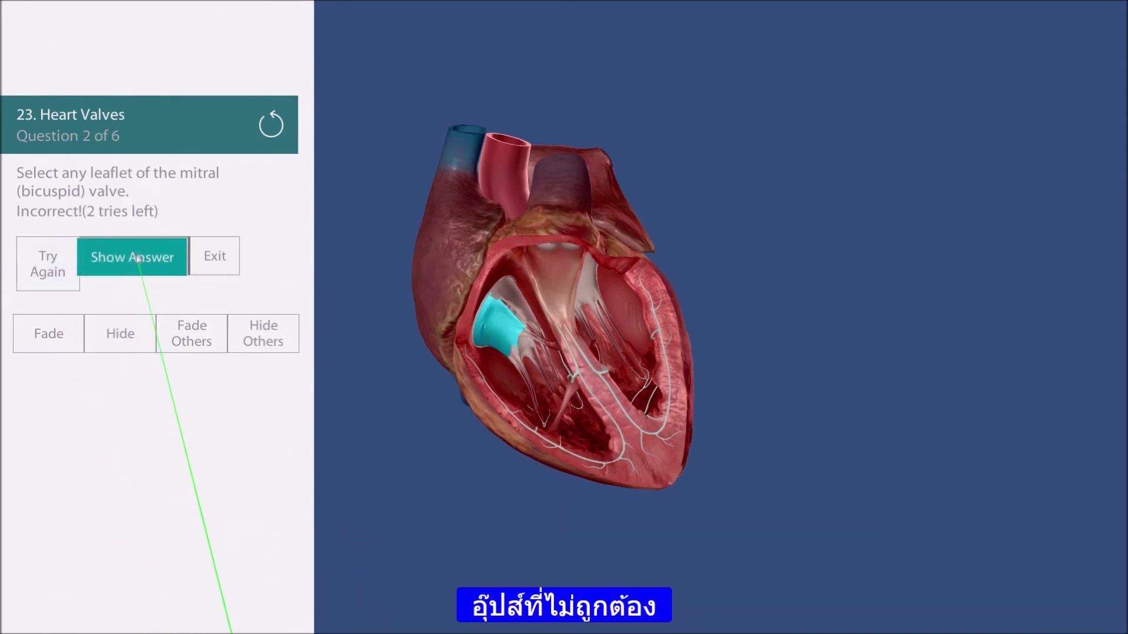
left_click(137, 259)
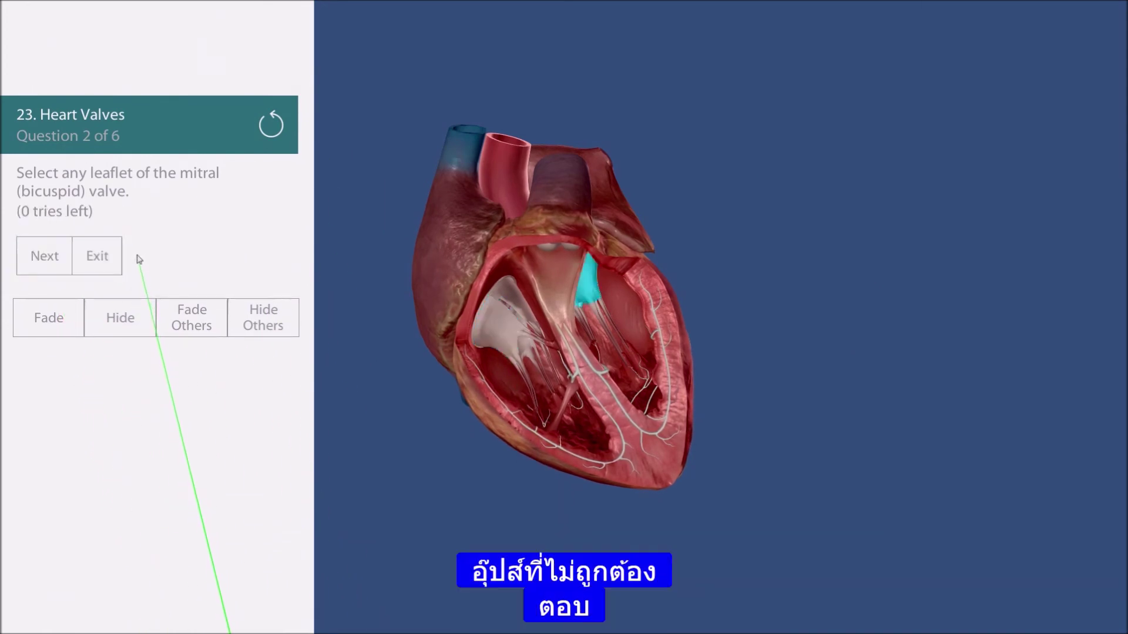
left_click(94, 257)
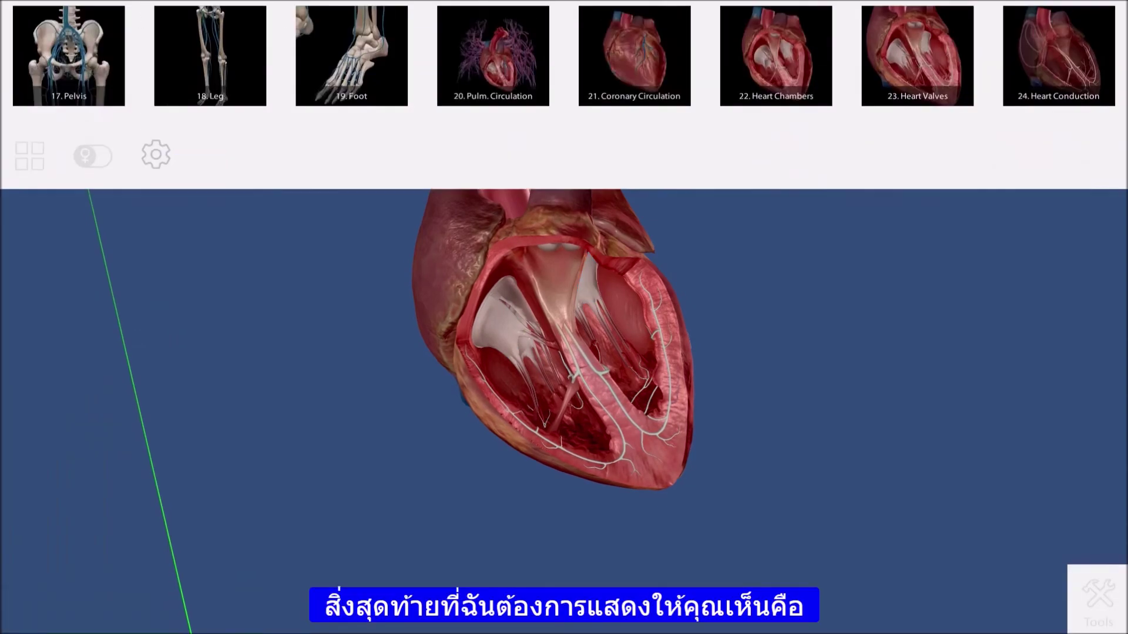
Load the first prebuilt 3D view in the head-icon category, showing the muscles, vessels and nerves of the head.
left_click(64, 41)
left_click(66, 122)
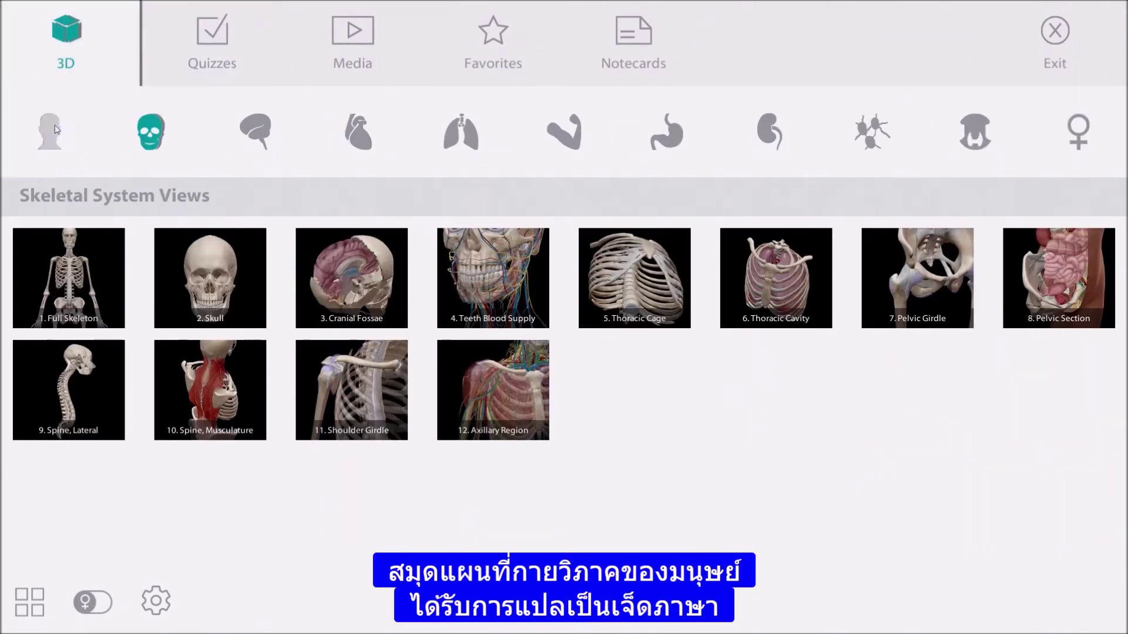
left_click(70, 275)
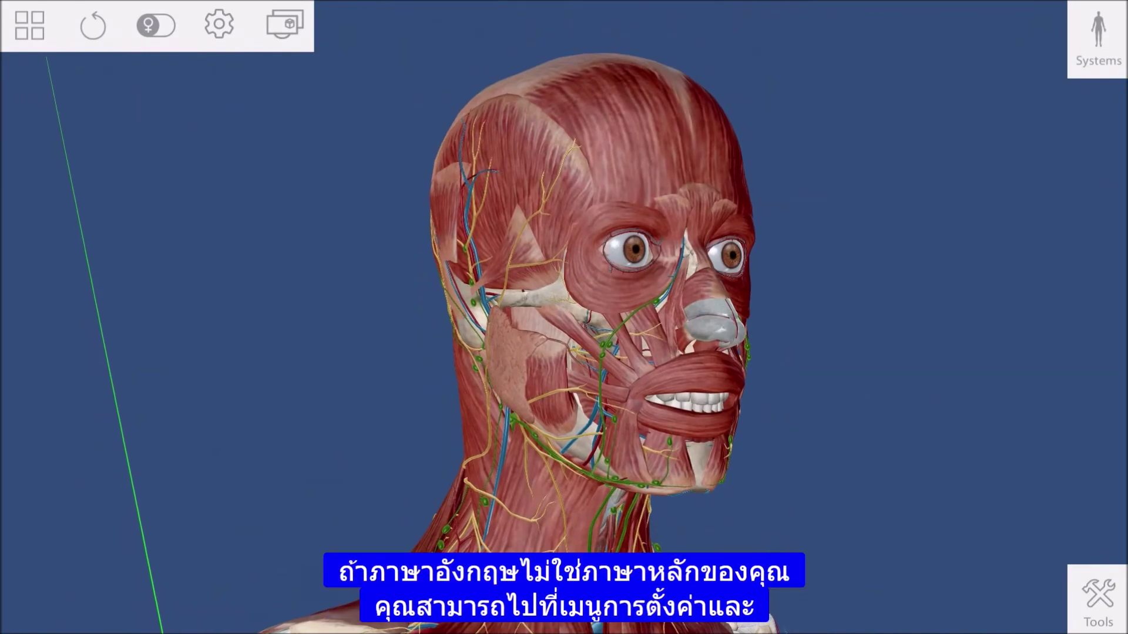
Open the settings to view the available interface languages.
left_click(227, 38)
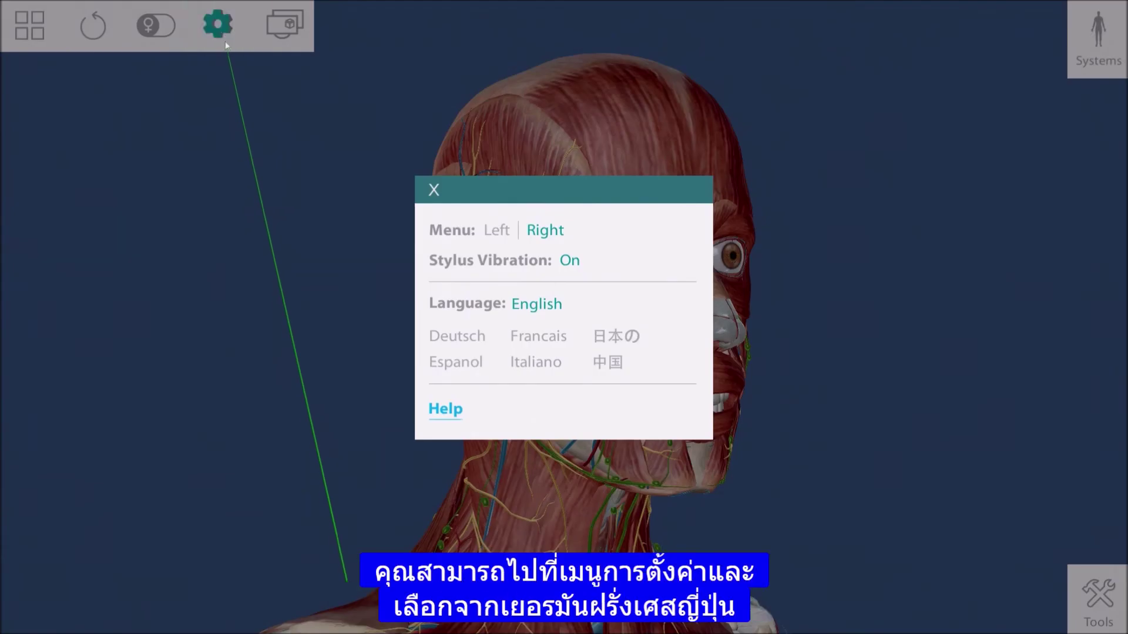